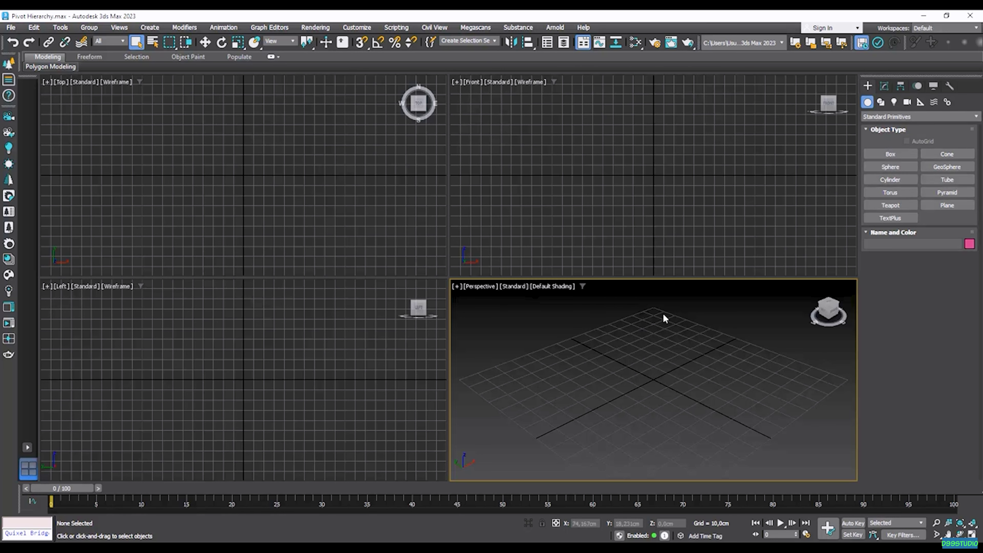
Maximize the perspective view and create a box at the grid centre with a base of about 146 × 146 cm
key(alt+w)
scroll(554, 347, down, 3)
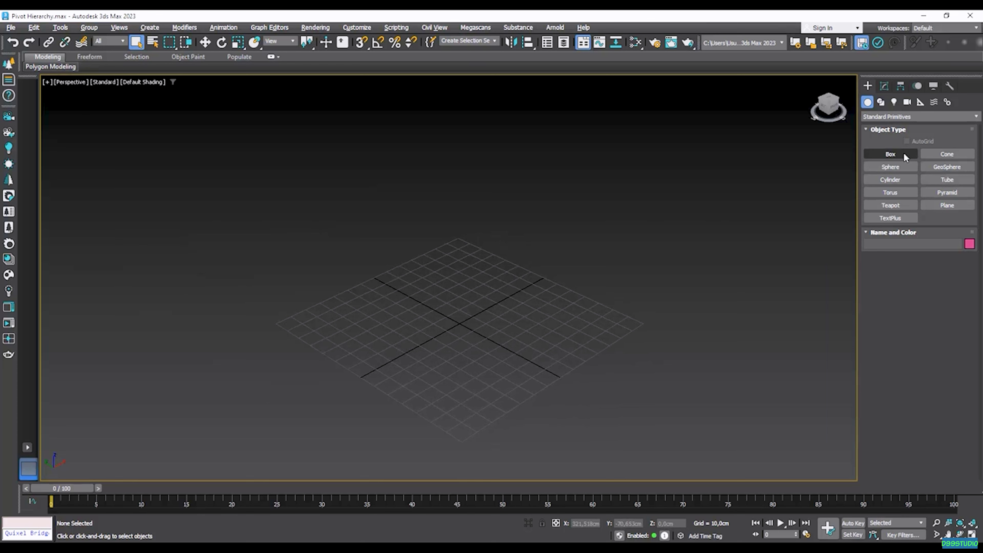
click(891, 154)
drag(460, 325, 587, 292)
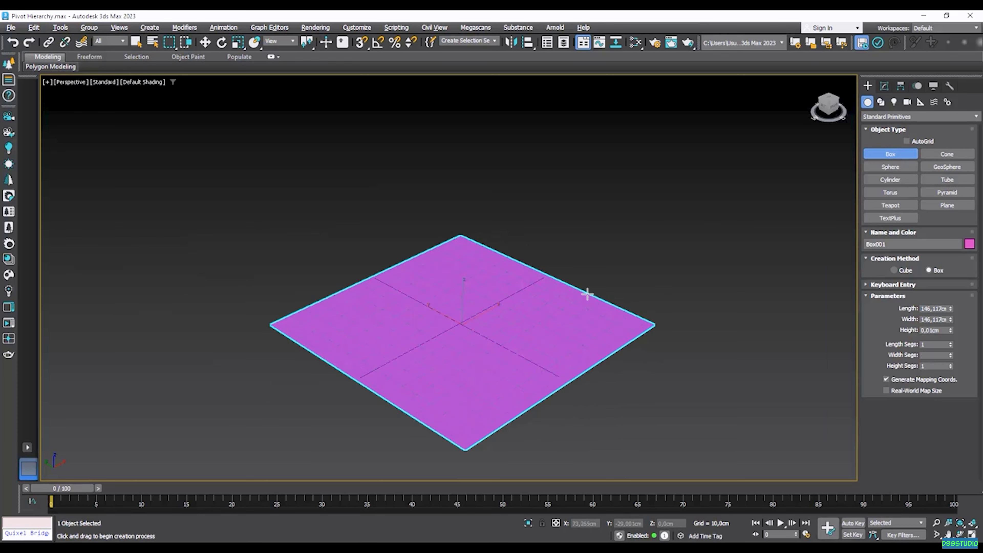
click(595, 163)
right_click(597, 161)
alt+middle_drag(630, 167, 623, 183)
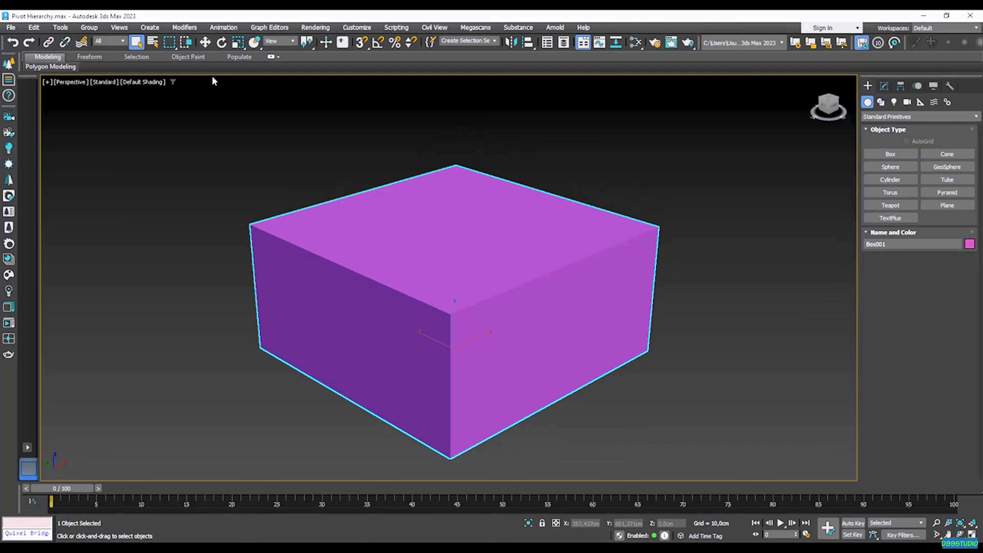
Display the viewport in Clay shading with edged faces shown
click(157, 83)
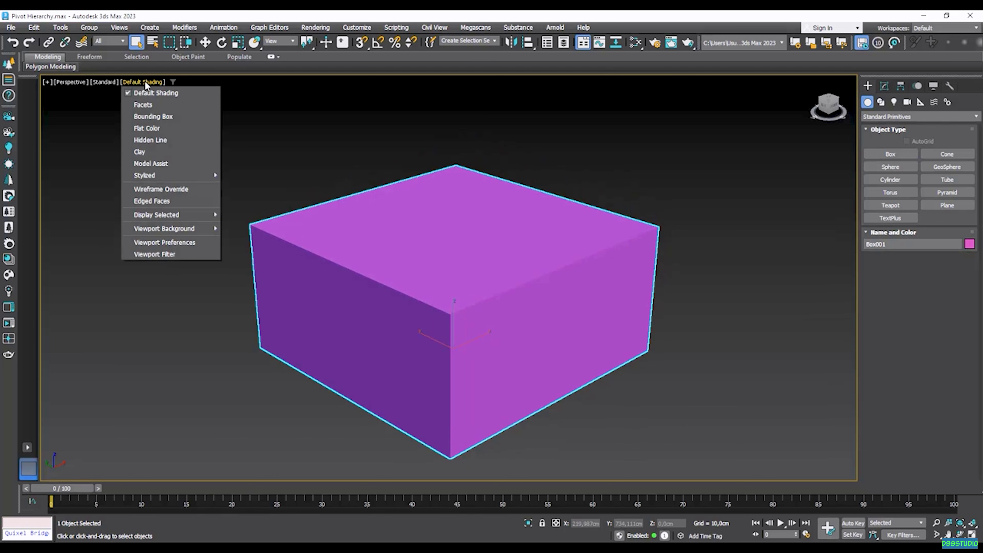
click(157, 152)
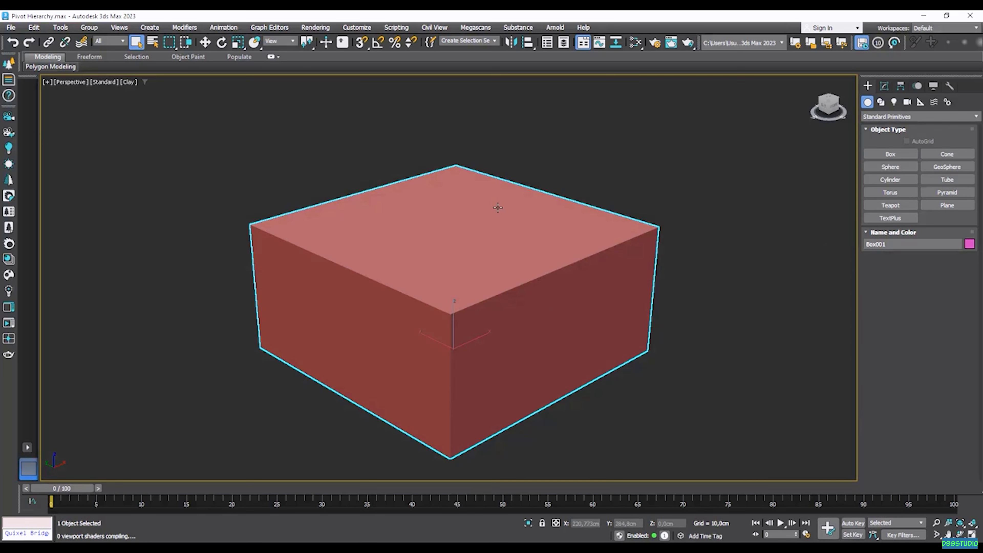
key(F4)
alt+middle_drag(684, 248, 642, 263)
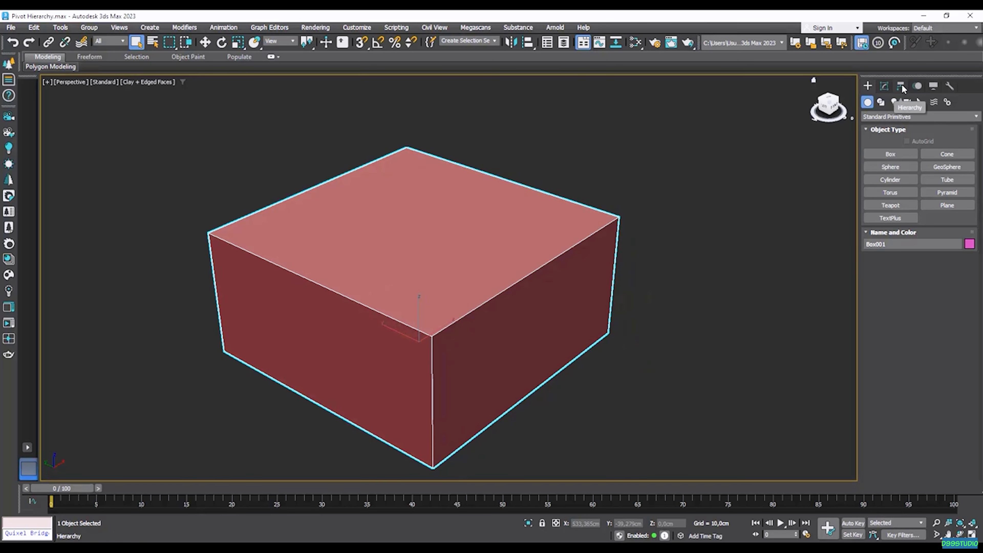
Open the box's pivot adjustment settings and show its Move gizmo at the base
click(902, 87)
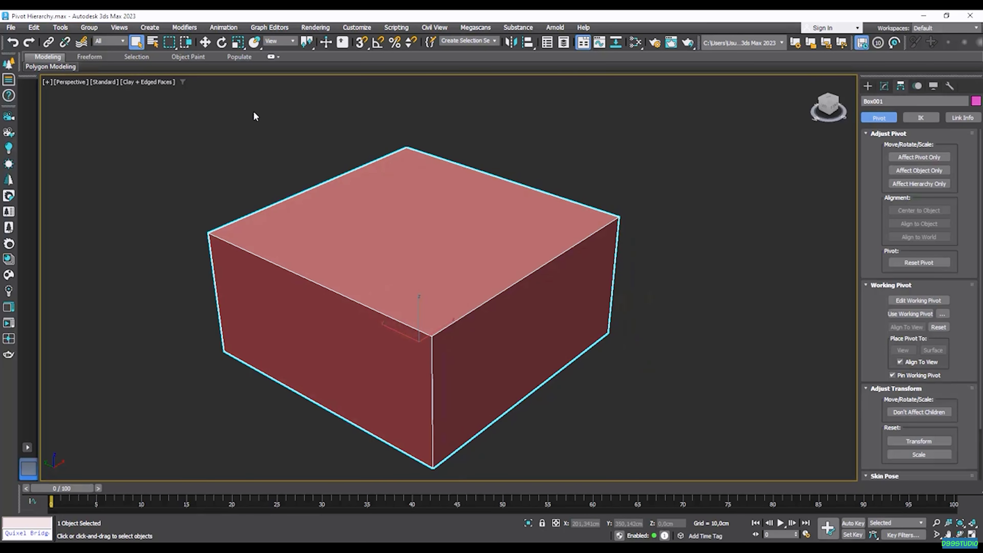
key(w)
alt+middle_drag(388, 311, 499, 306)
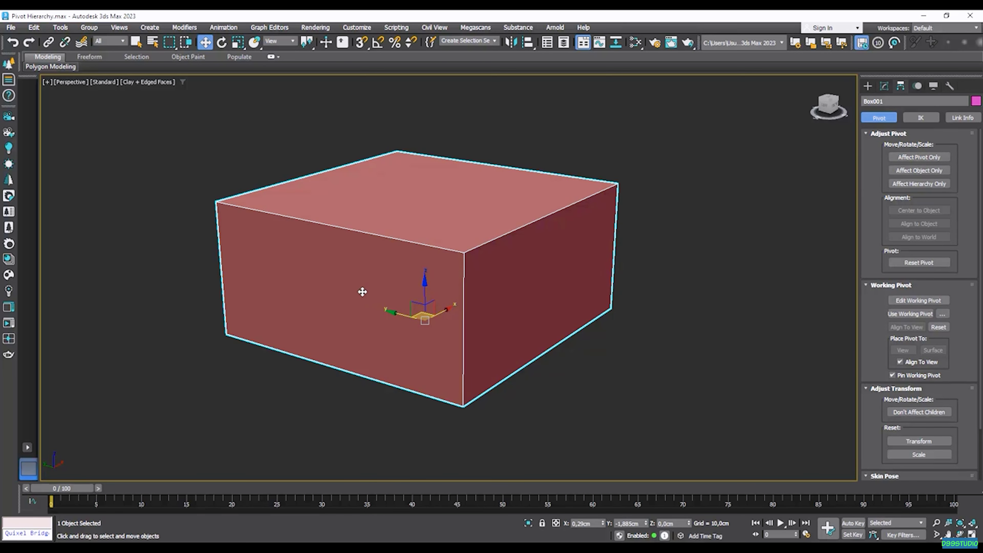
mouse_move(445, 308)
alt+middle_down()
mouse_move(459, 296)
mouse_move(456, 265)
mouse_move(459, 327)
mouse_move(496, 315)
mouse_move(458, 325)
alt+middle_up()
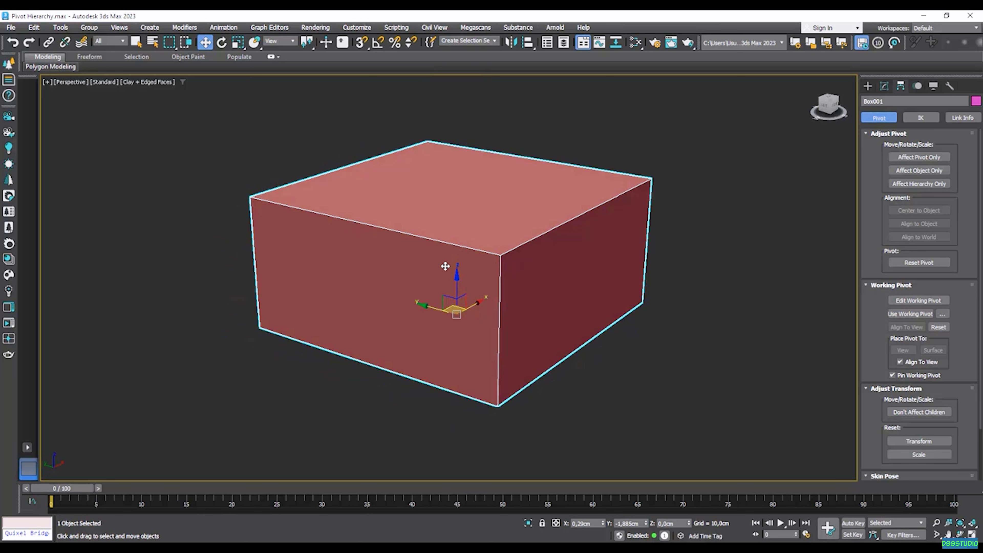
Scale the box from its base pivot to about 147% in Y and 182% in Z
key(r)
key(r)
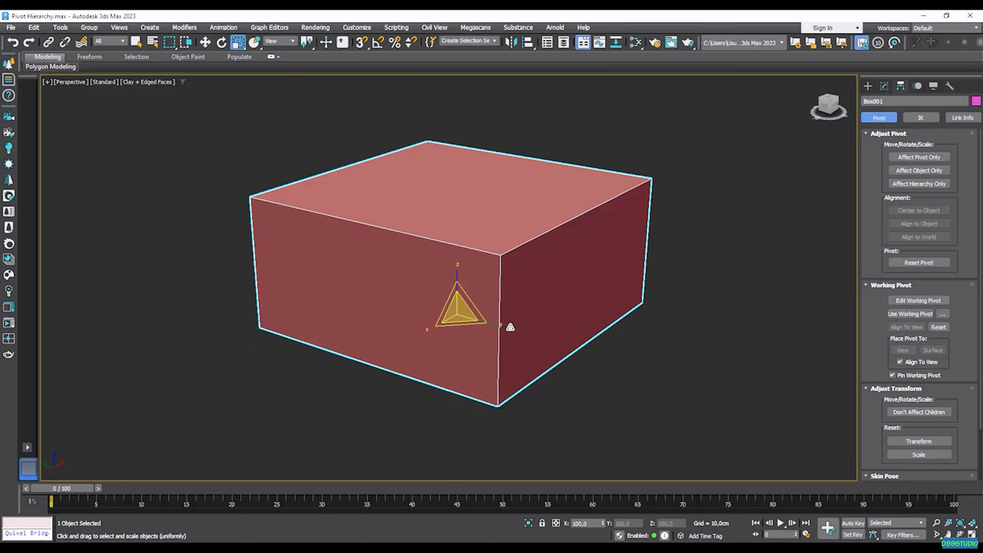
mouse_move(509, 329)
mouse_down()
mouse_move(501, 322)
mouse_move(516, 322)
mouse_up()
drag(457, 272, 461, 250)
scroll(442, 294, down, 3)
middle_drag(465, 252, 453, 298)
mouse_move(437, 307)
mouse_down()
mouse_move(437, 271)
mouse_move(445, 343)
mouse_move(442, 317)
mouse_up()
alt+middle_drag(480, 348, 492, 336)
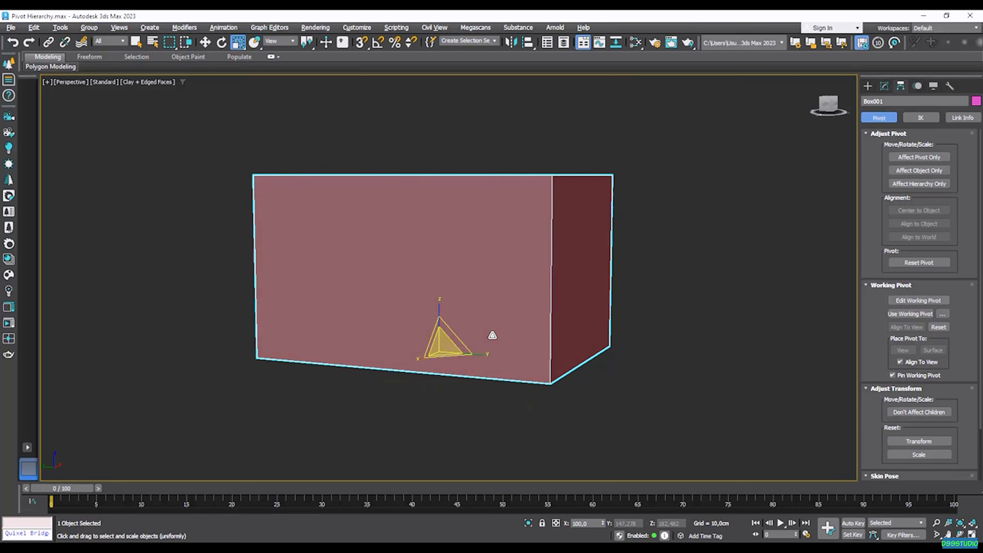
mouse_move(512, 289)
alt+middle_down()
mouse_move(520, 286)
mouse_move(499, 300)
mouse_move(507, 298)
alt+middle_up()
Affect only the box's pivot, raise it to about 63.9 cm in Z with snapping enabled, and leave pivot editing
click(911, 158)
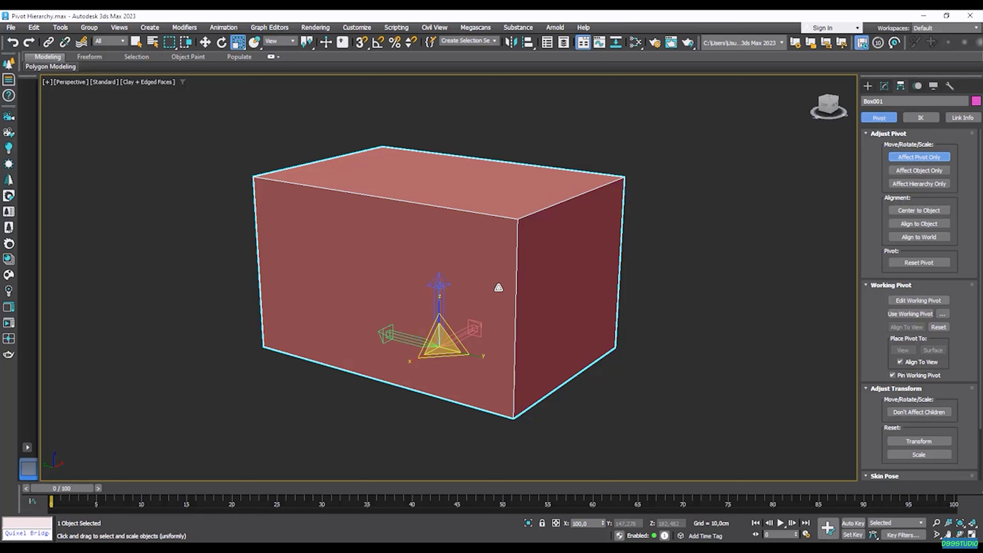
key(w)
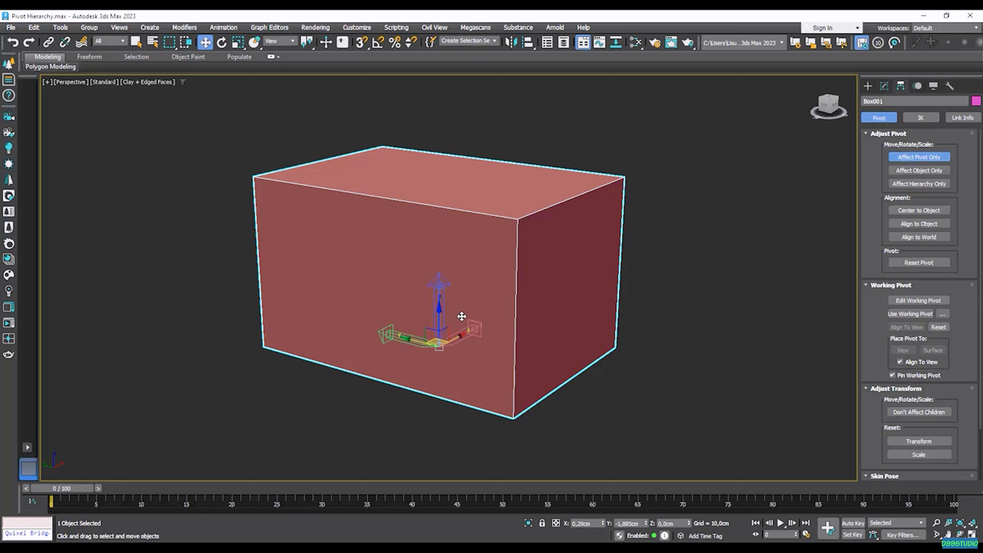
alt+middle_drag(439, 321, 441, 319)
drag(441, 319, 478, 261)
alt+middle_drag(483, 285, 484, 290)
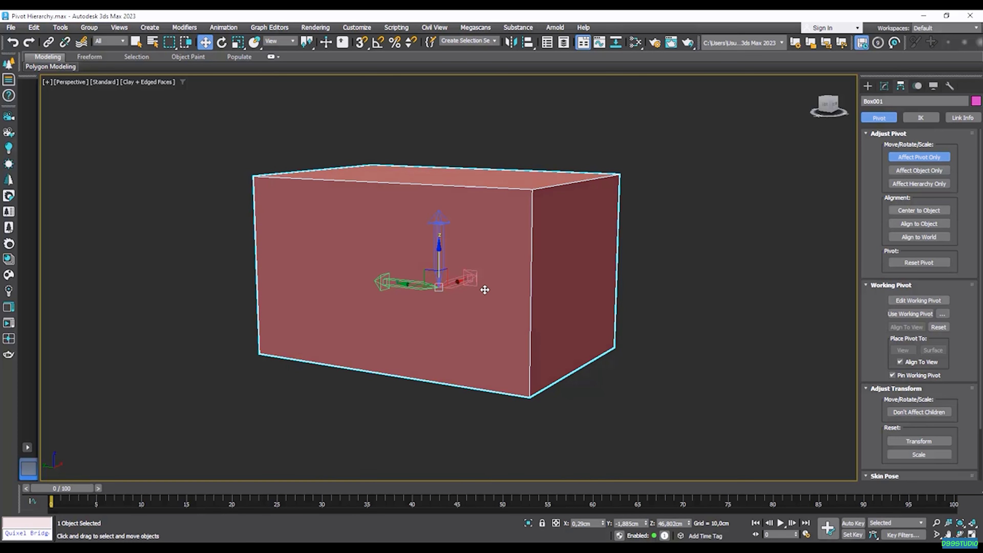
click(362, 45)
mouse_move(438, 228)
mouse_down()
mouse_move(533, 266)
mouse_move(540, 297)
mouse_up()
alt+middle_drag(562, 303, 603, 329)
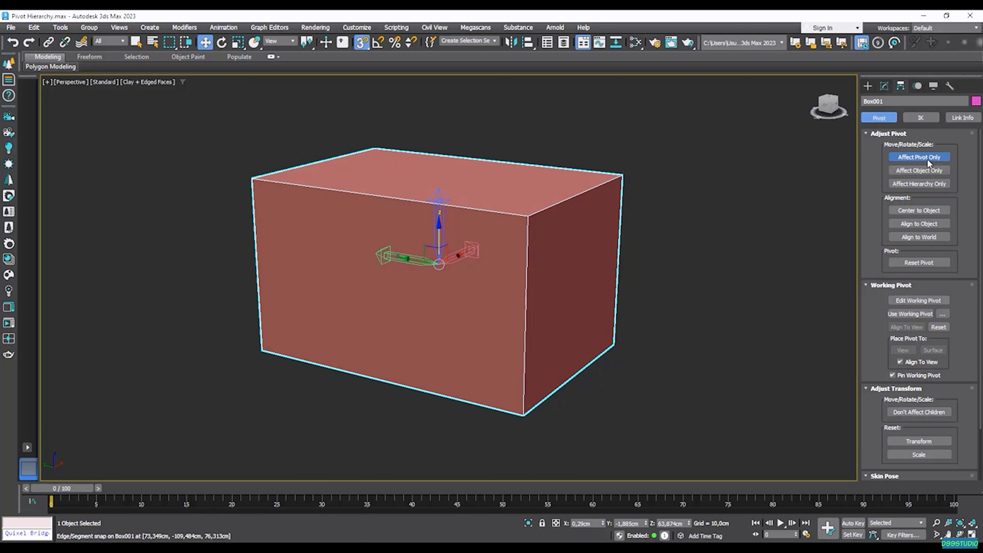
click(928, 162)
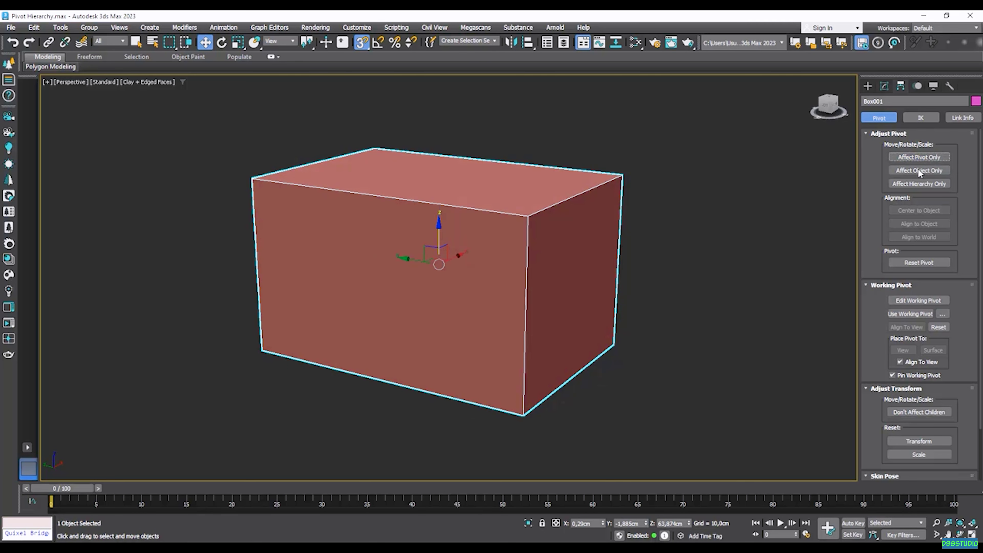
Scale the box vertically from its raised pivot to about 277% in Z
key(r)
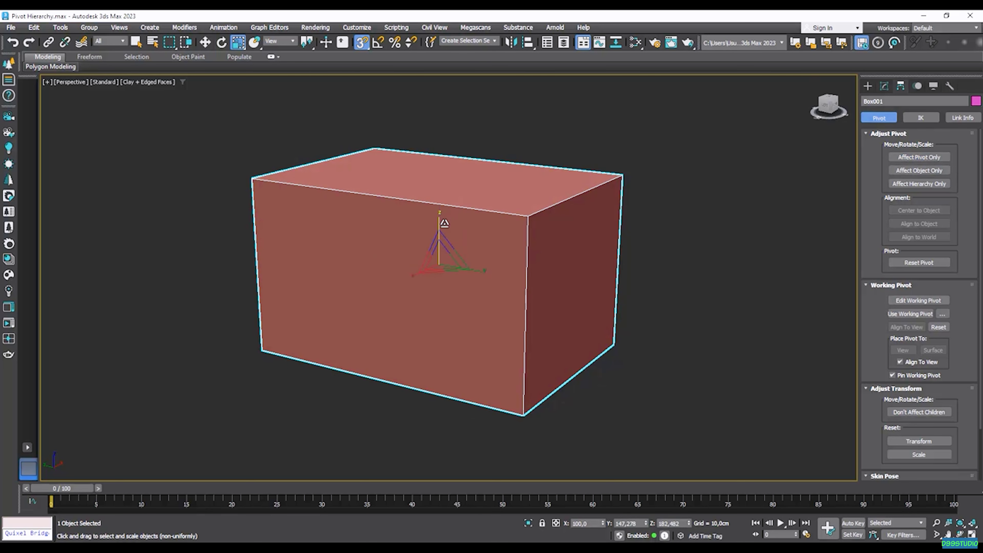
drag(440, 221, 467, 185)
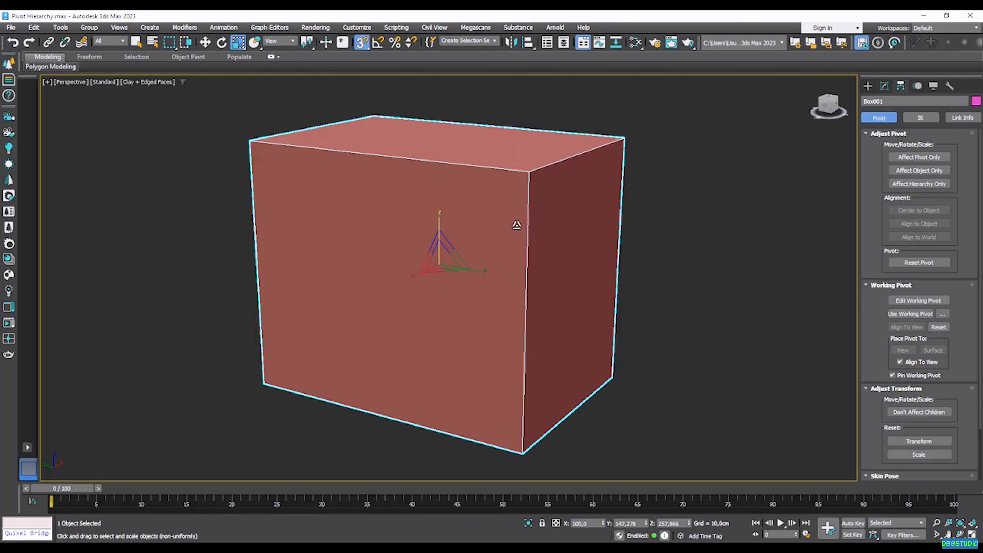
key(ctrl+z)
drag(441, 224, 488, 276)
alt+middle_drag(488, 277, 491, 266)
alt+middle_drag(523, 220, 557, 249)
scroll(566, 256, down, 4)
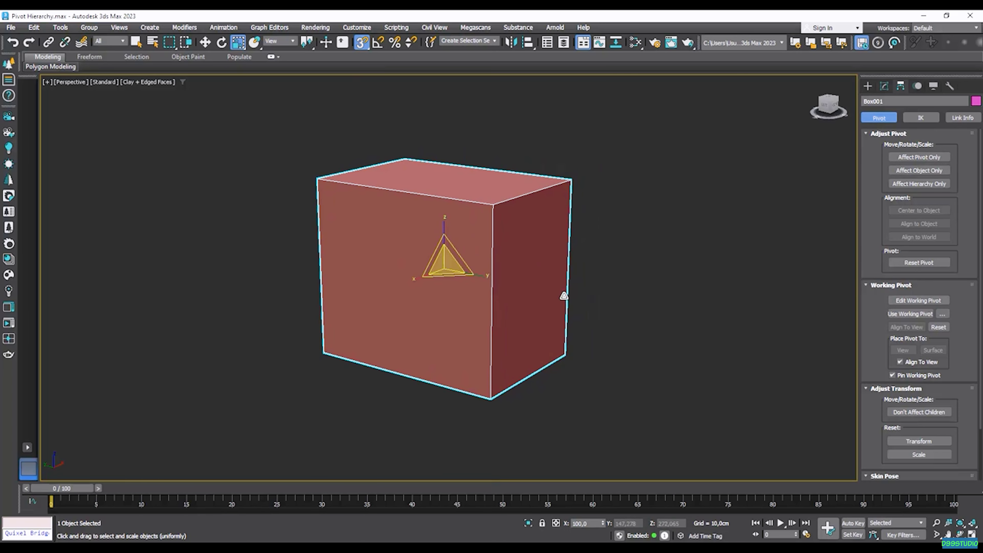
Convert the box to an Editable Poly and turn off snapping
key(w)
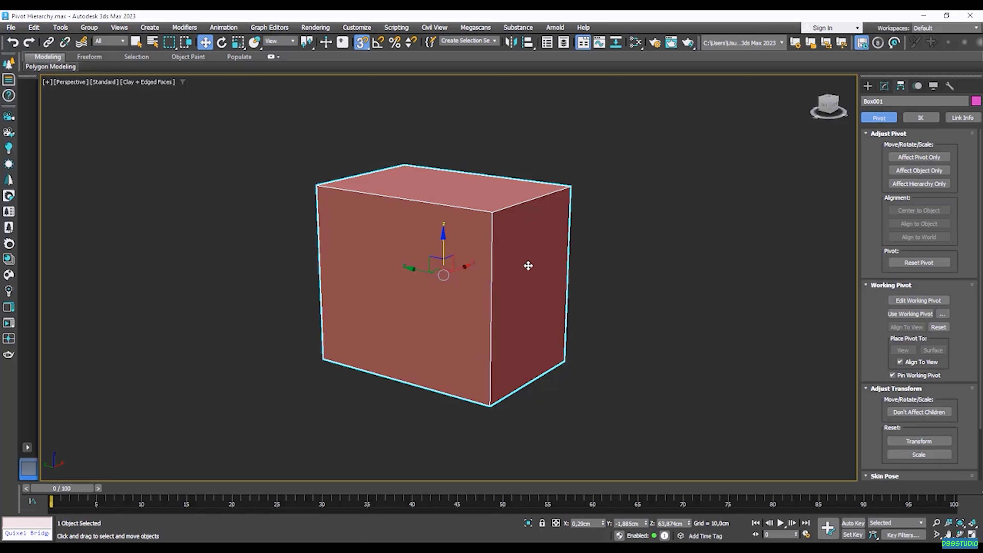
right_click(517, 267)
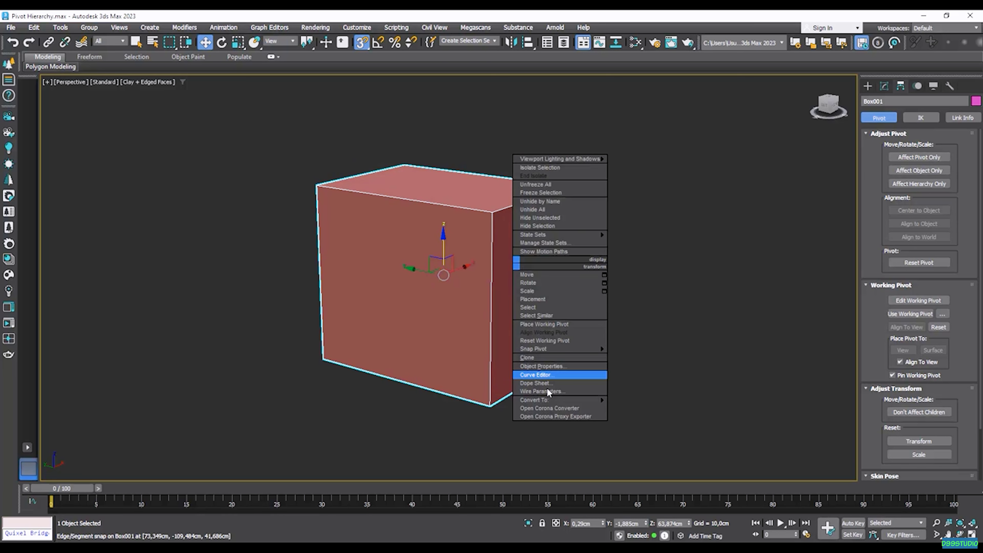
mouse_move(557, 400)
click(654, 409)
middle_drag(617, 355, 518, 306)
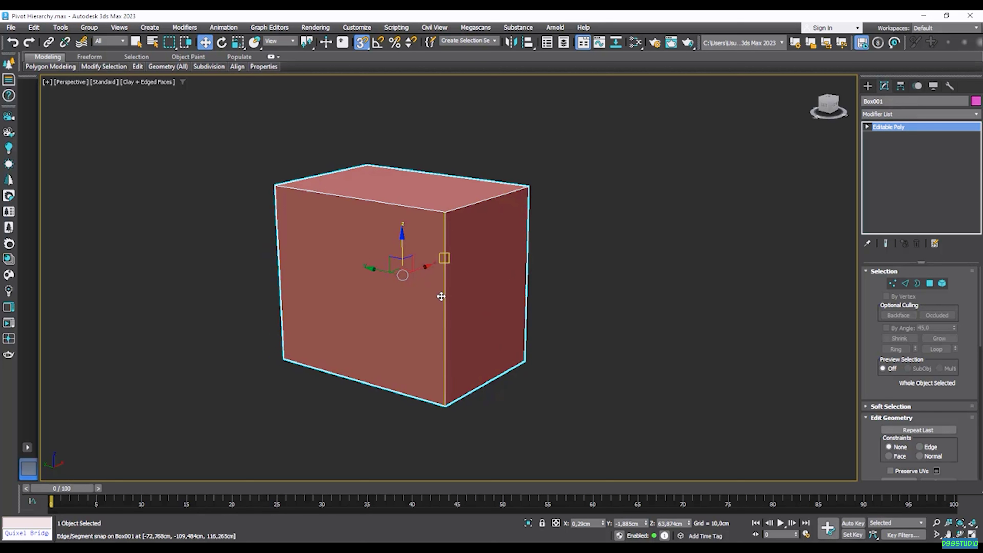
key(s)
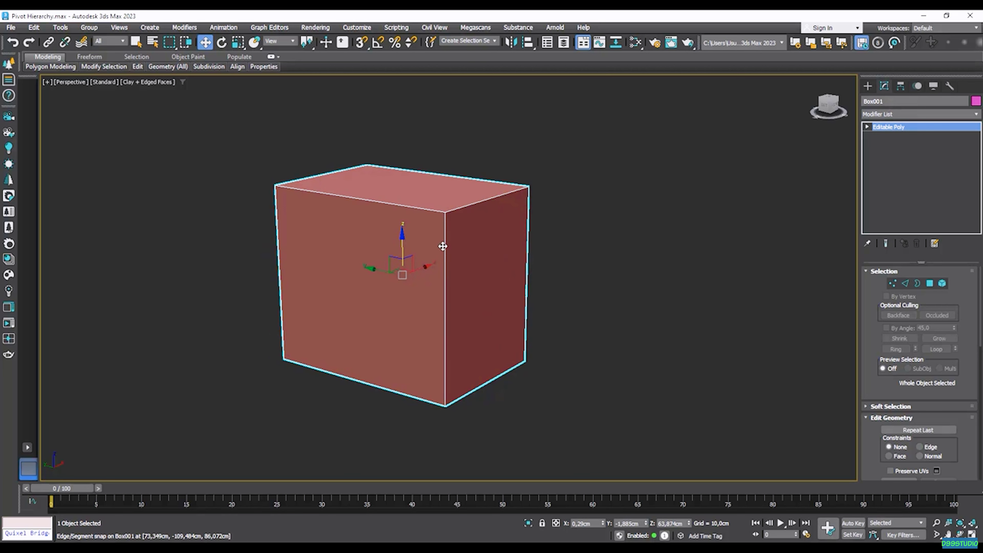
middle_drag(443, 246, 451, 246)
alt+middle_drag(503, 272, 501, 274)
Select the polygon on the box's negative-Y end and pull it outward to about Y -126.5 cm
key(4)
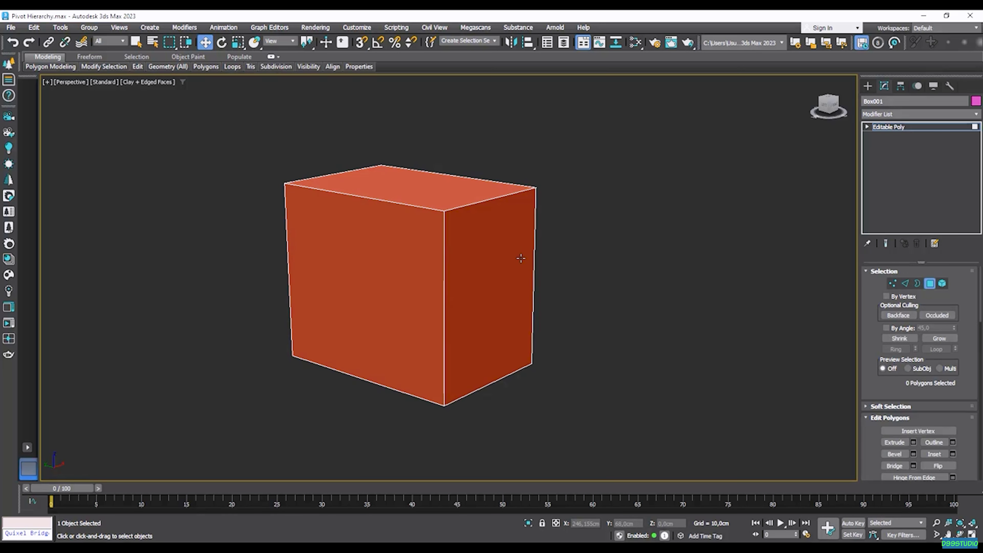
click(497, 289)
alt+middle_drag(497, 290, 480, 289)
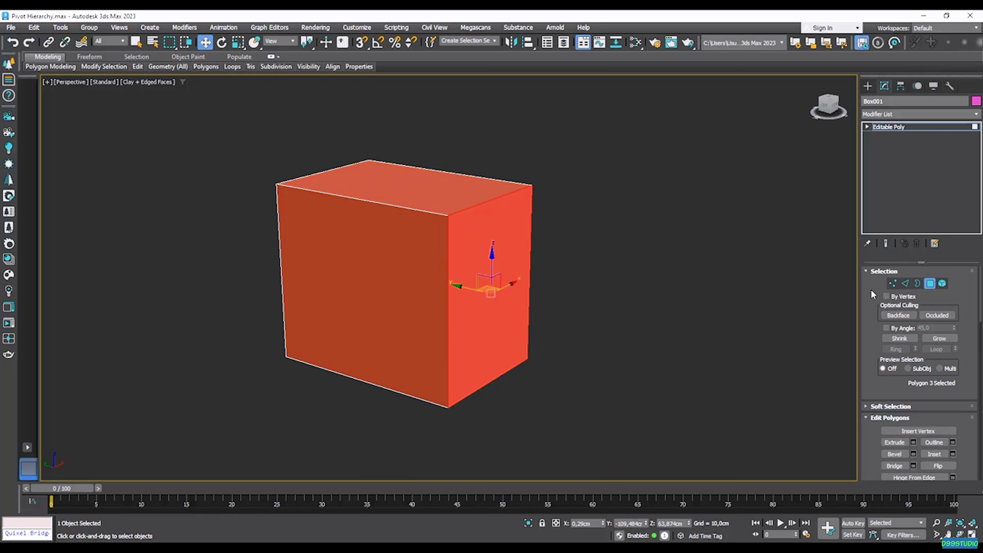
alt+middle_drag(628, 286, 428, 275)
mouse_move(450, 268)
mouse_down()
mouse_move(456, 282)
mouse_move(446, 292)
mouse_move(461, 281)
mouse_move(441, 270)
mouse_up()
mouse_move(441, 270)
alt+middle_down()
mouse_move(424, 272)
mouse_move(461, 273)
mouse_move(445, 273)
alt+middle_up()
Detach the selected end polygon from the box as a separate object
scroll(874, 319, down, 8)
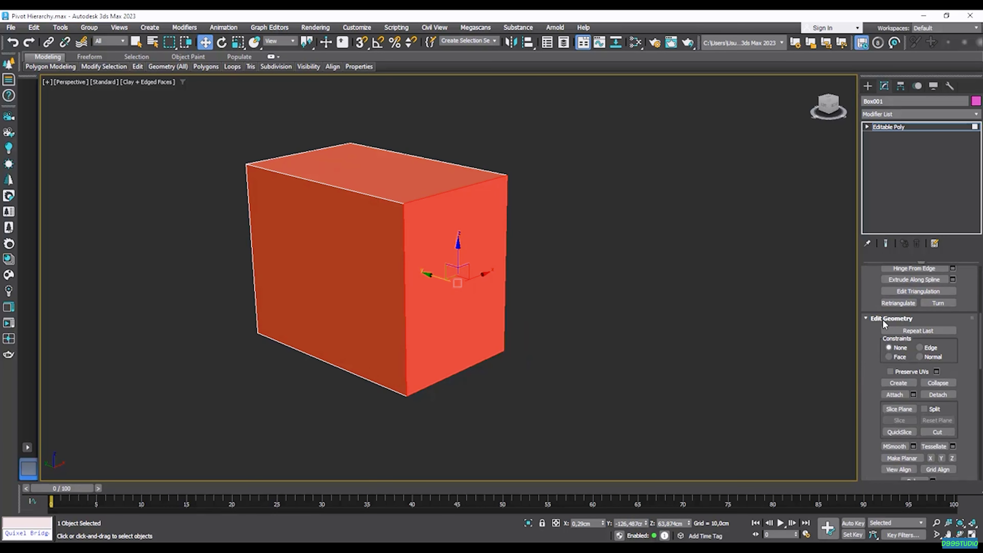
scroll(970, 389, down, 1)
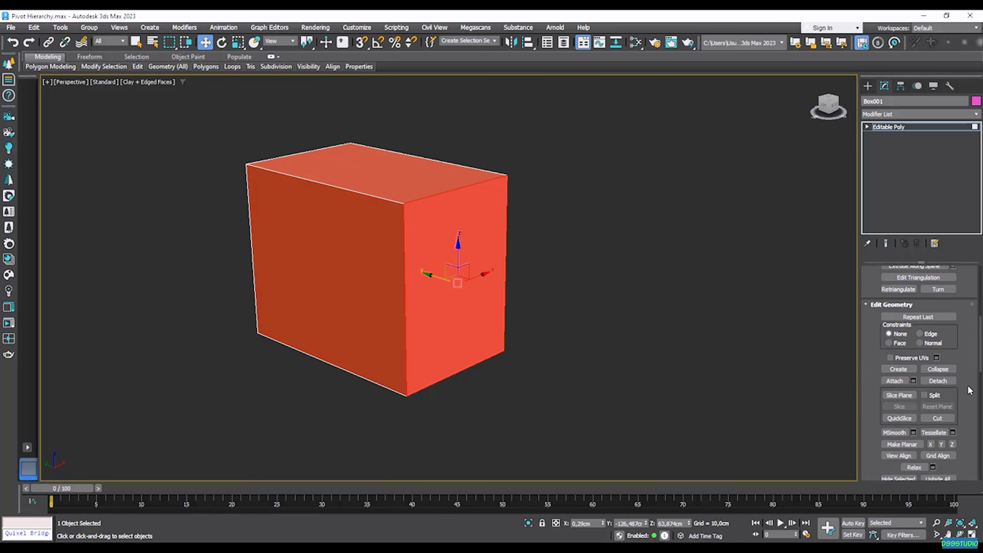
click(945, 381)
drag(464, 247, 568, 230)
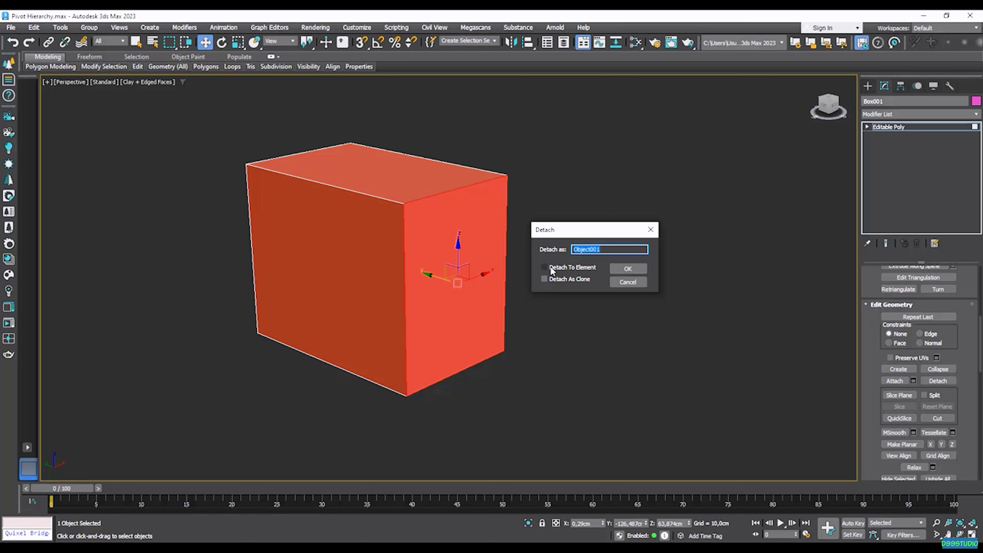
click(630, 269)
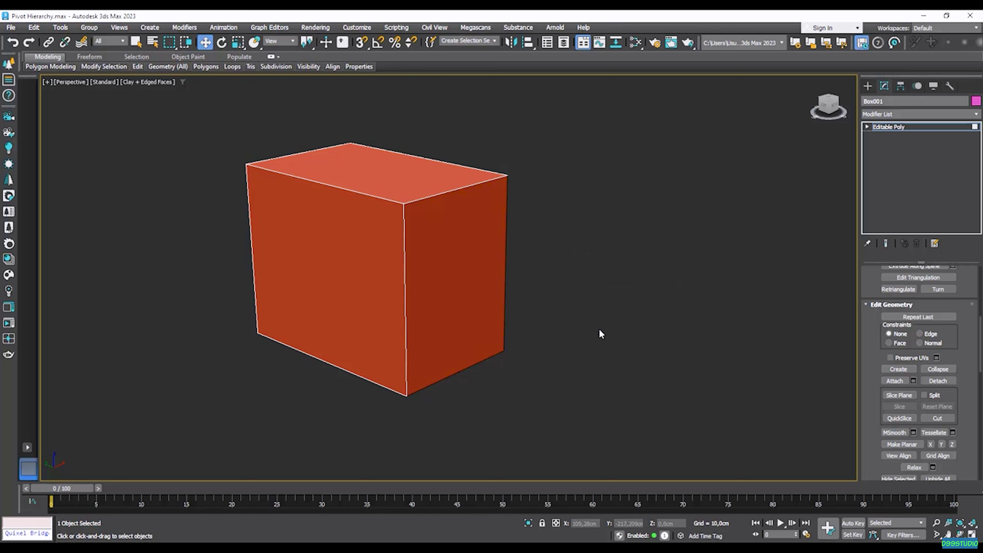
Leave polygon editing and move the detached panel away from the box along Y to about -221.3 cm
drag(862, 293, 862, 480)
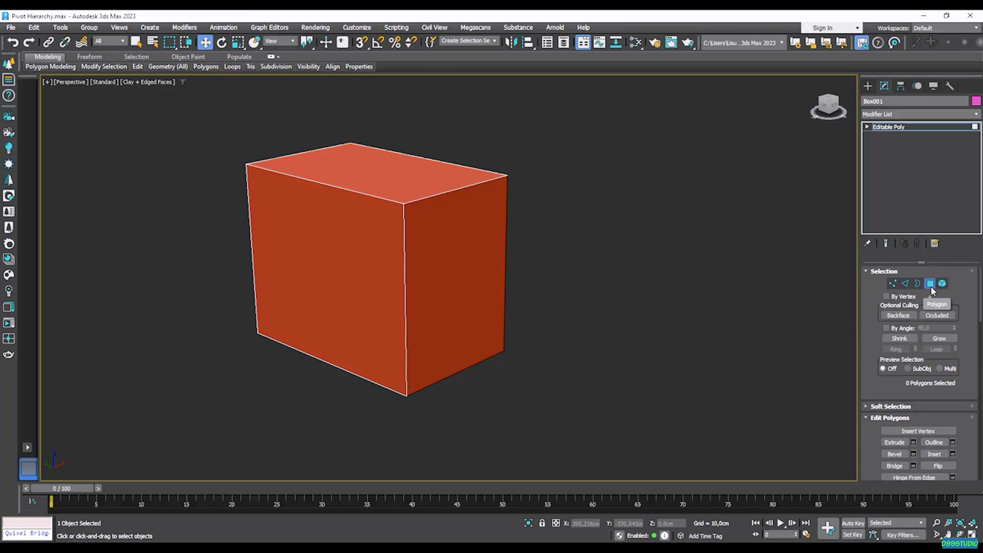
click(930, 284)
click(459, 293)
alt+middle_drag(488, 312, 325, 254)
drag(325, 255, 476, 287)
alt+middle_drag(560, 286, 541, 272)
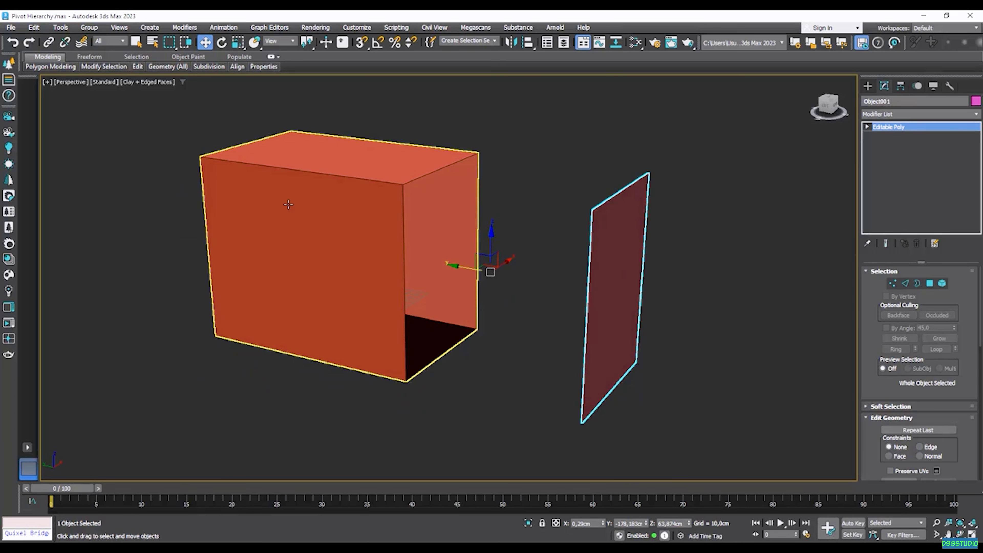
alt+middle_drag(473, 285, 425, 270)
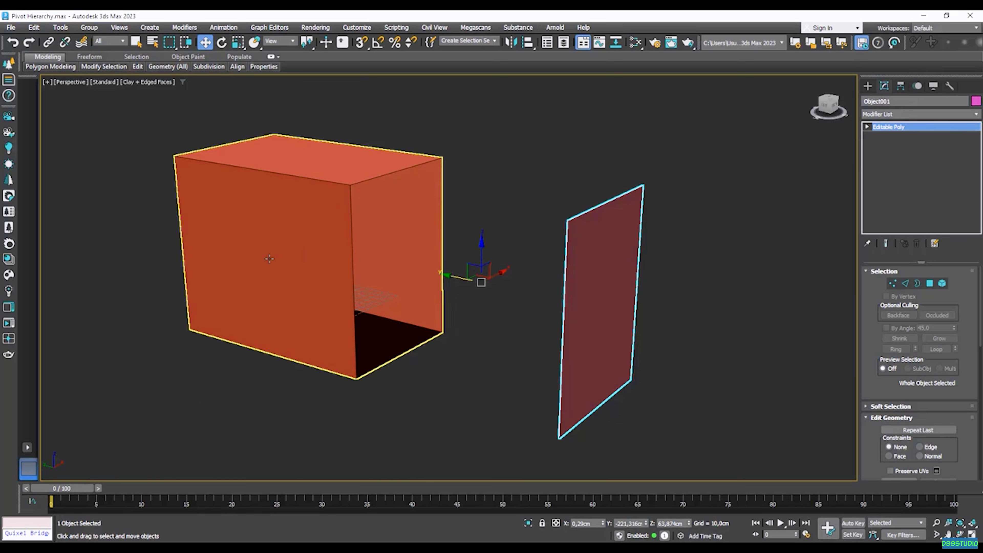
Center the detached panel's pivot on the panel, then leave pivot-only editing
middle_drag(452, 284, 439, 284)
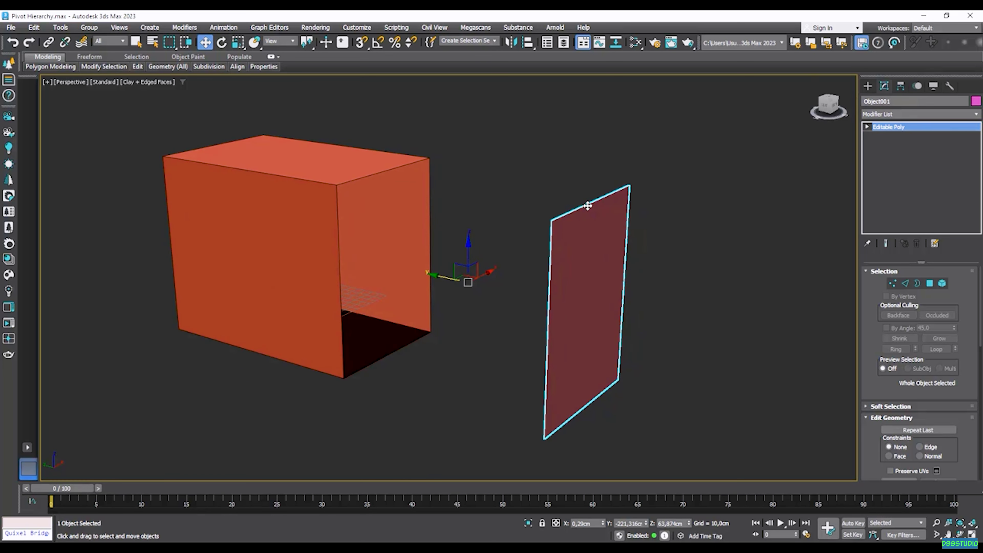
middle_drag(611, 287, 603, 288)
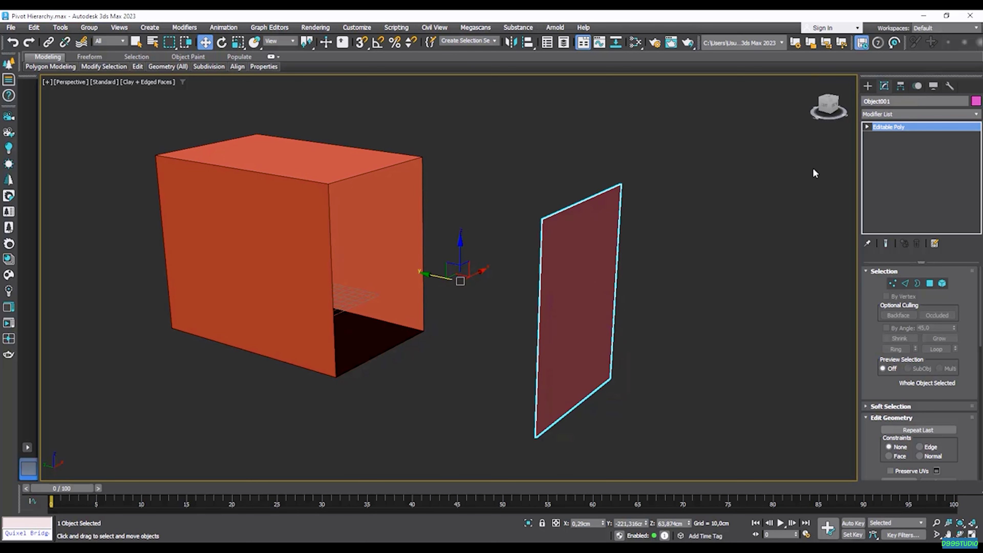
click(901, 87)
click(941, 156)
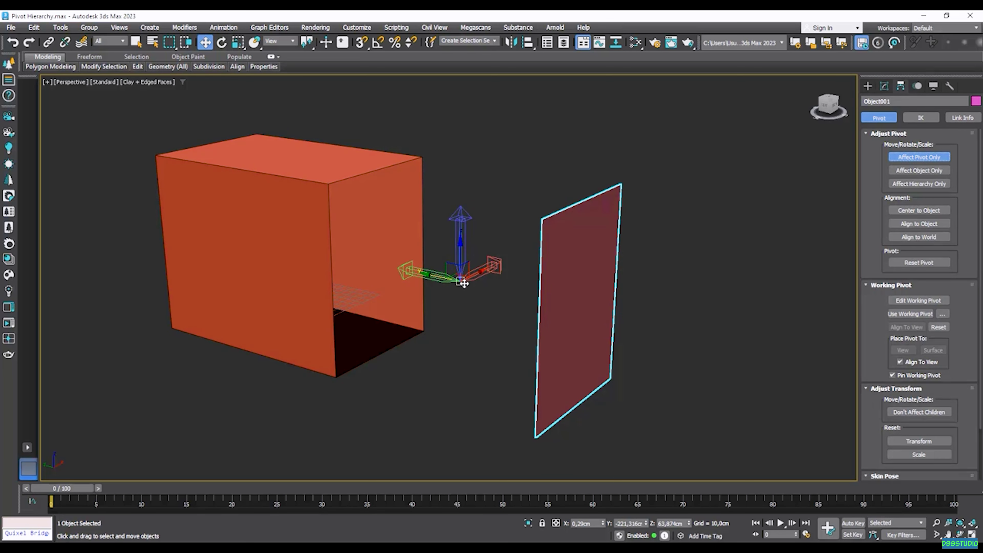
click(938, 213)
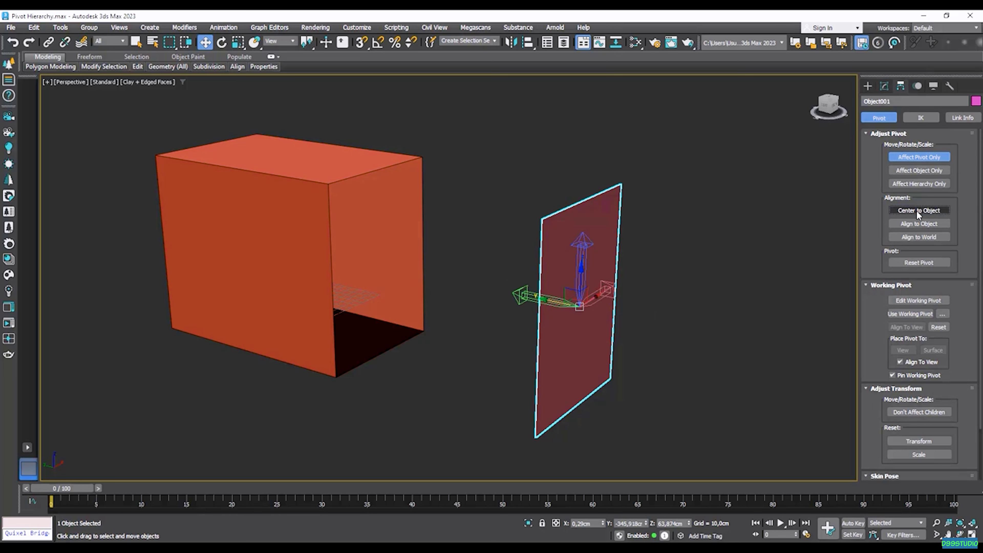
alt+middle_drag(667, 332, 662, 327)
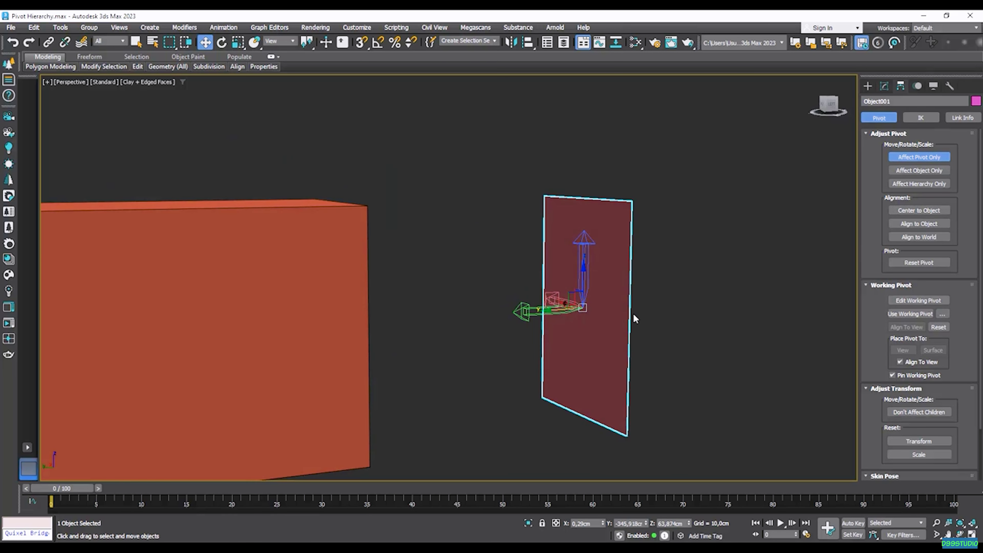
click(920, 162)
Move the detached panel along Y to about -309.6 cm
alt+middle_drag(658, 353, 674, 345)
drag(549, 310, 567, 312)
alt+middle_drag(566, 311, 545, 321)
drag(544, 322, 527, 303)
alt+middle_drag(629, 325, 810, 136)
click(901, 86)
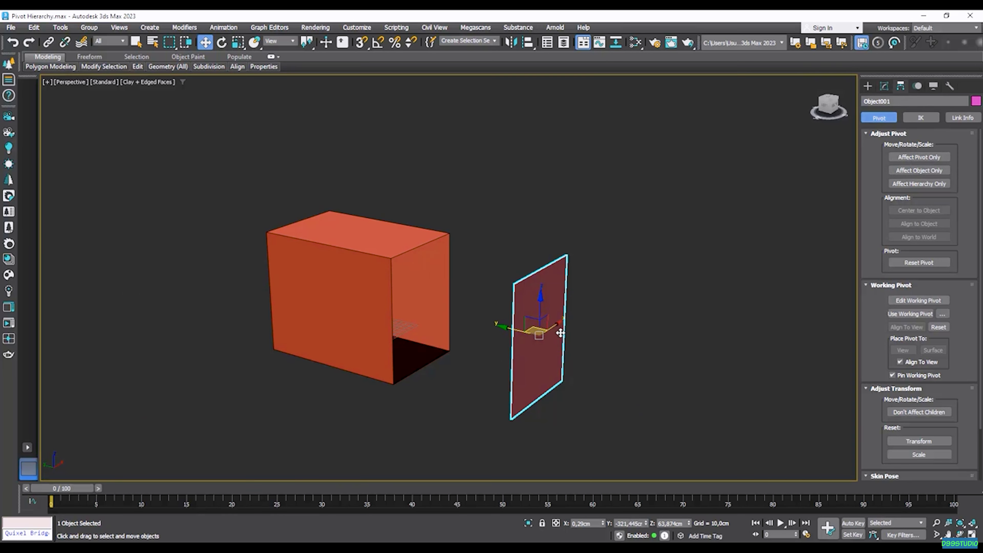
alt+middle_drag(560, 335, 580, 341)
drag(619, 329, 598, 360)
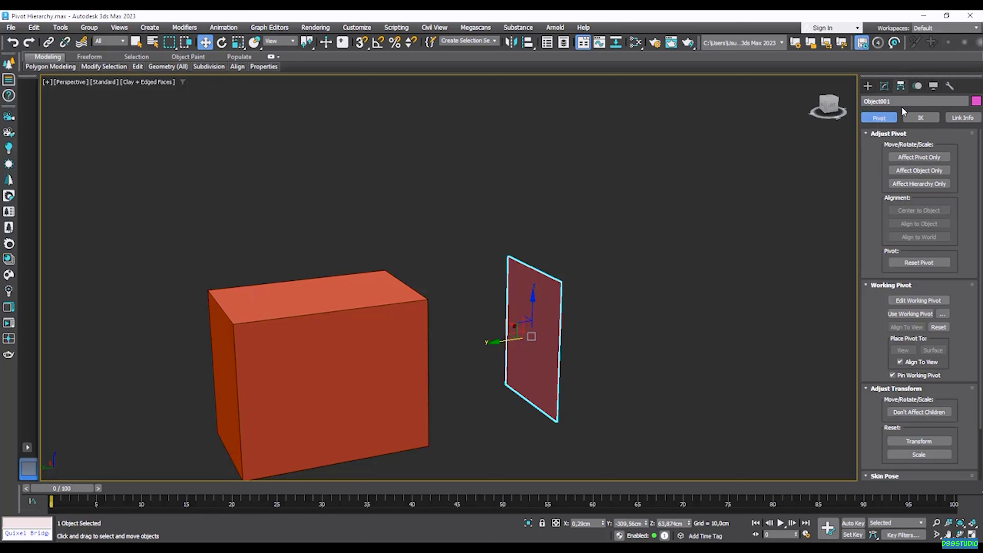
Look through the panel's motion parameters, followed by its display and hide options
click(920, 87)
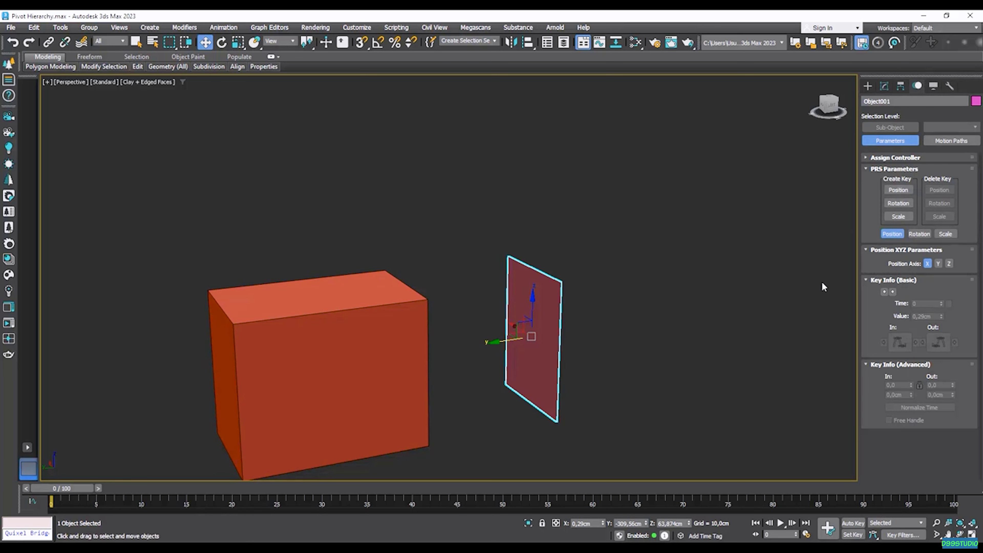
click(933, 87)
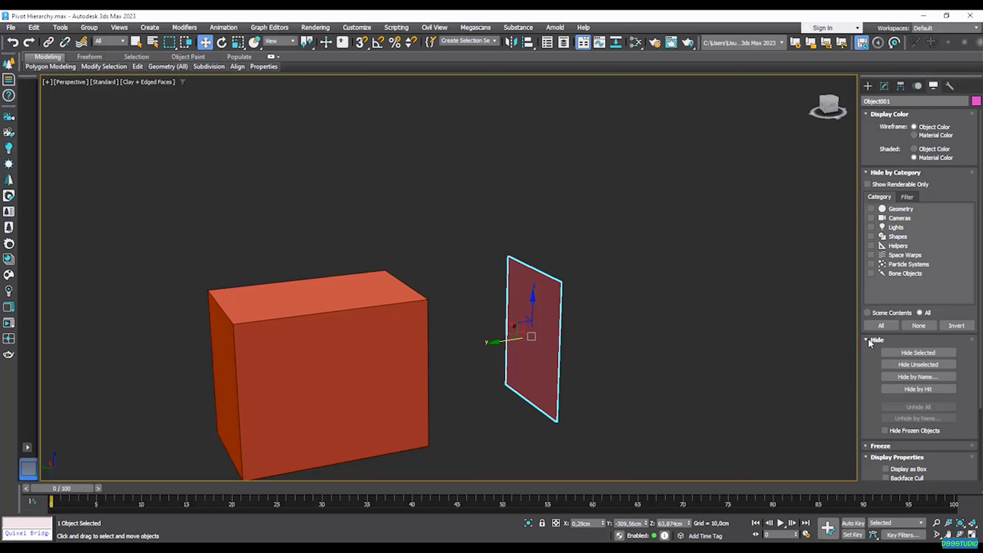
scroll(875, 341, down, 2)
middle_drag(675, 306, 772, 286)
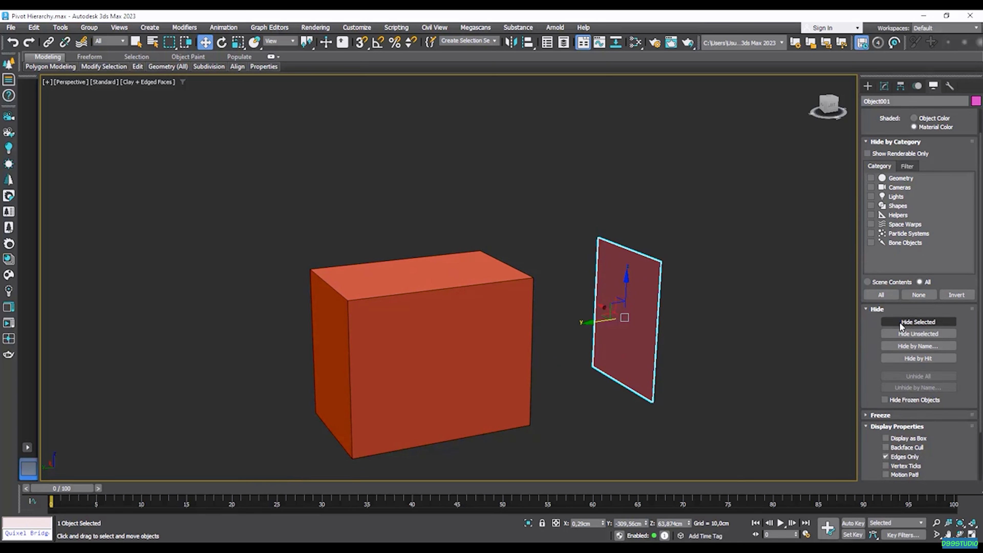
middle_drag(443, 293, 462, 283)
Hide the box and bring it back by unhiding all objects
click(506, 309)
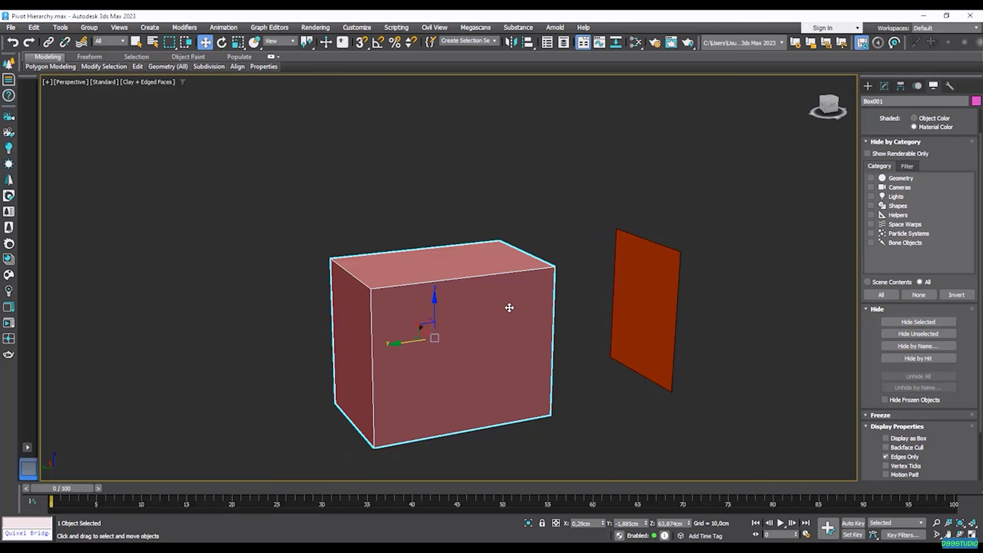
right_click(491, 306)
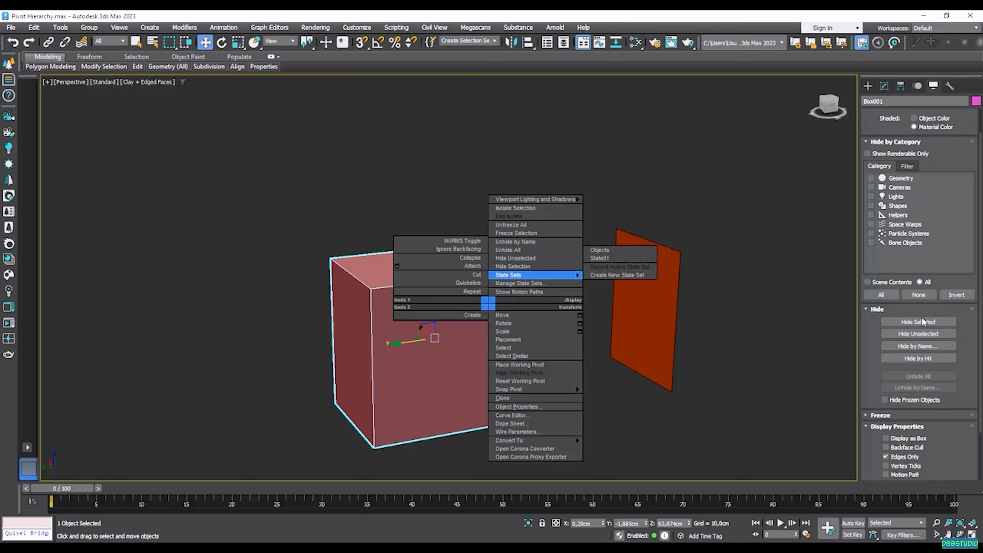
click(557, 266)
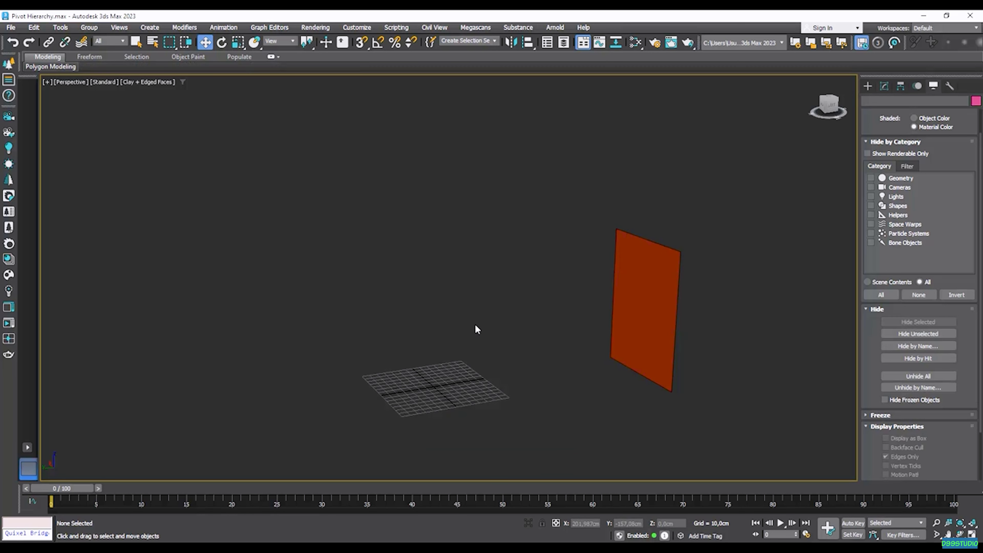
right_click(533, 286)
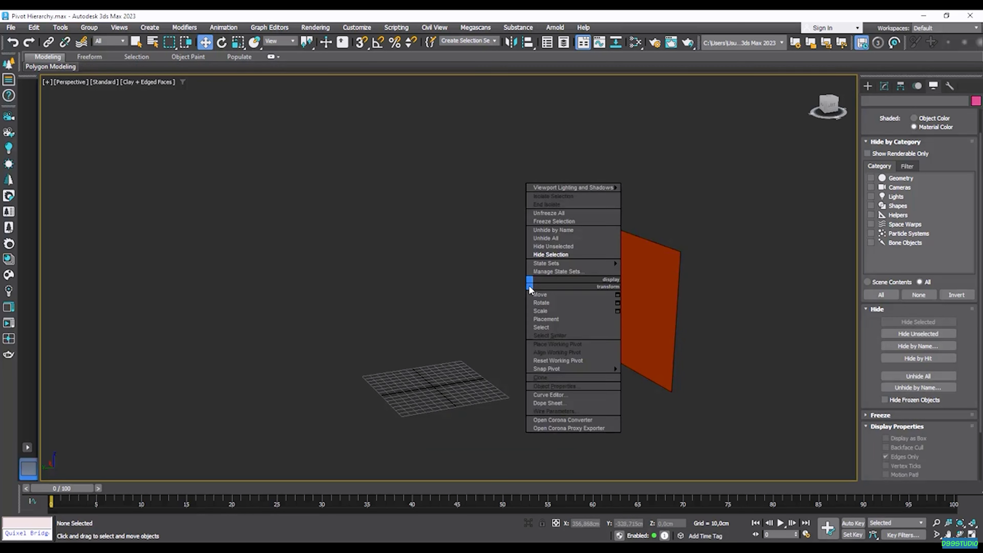
click(566, 241)
Clone the detached panel away from the box along Y to about -396.5 cm as 10 copies
mouse_move(632, 325)
middle_down()
mouse_move(615, 321)
mouse_move(639, 294)
middle_up()
click(635, 286)
shift+drag(638, 294, 687, 290)
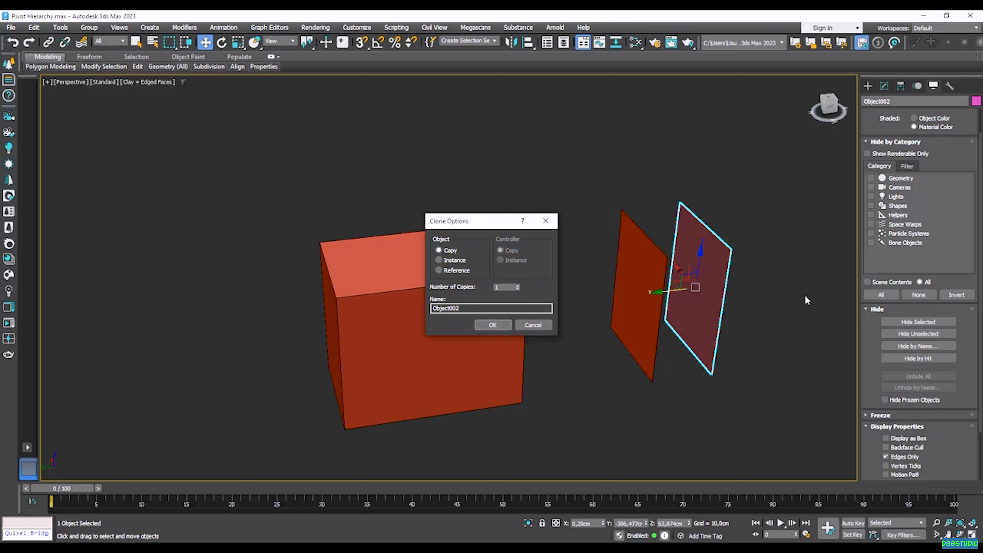
drag(485, 224, 502, 192)
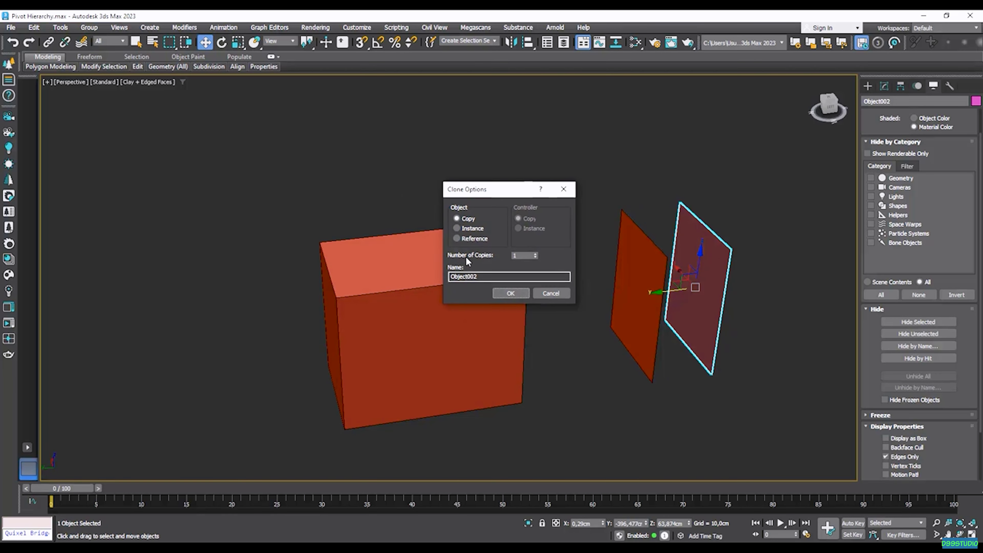
double_click(521, 254)
click(511, 294)
Examine the row of cloned panels beside the box by selecting individual panels, ending with nothing selected
scroll(638, 348, up, 3)
scroll(638, 349, down, 4)
middle_drag(638, 348, 449, 276)
click(761, 263)
click(745, 235)
drag(745, 235, 489, 308)
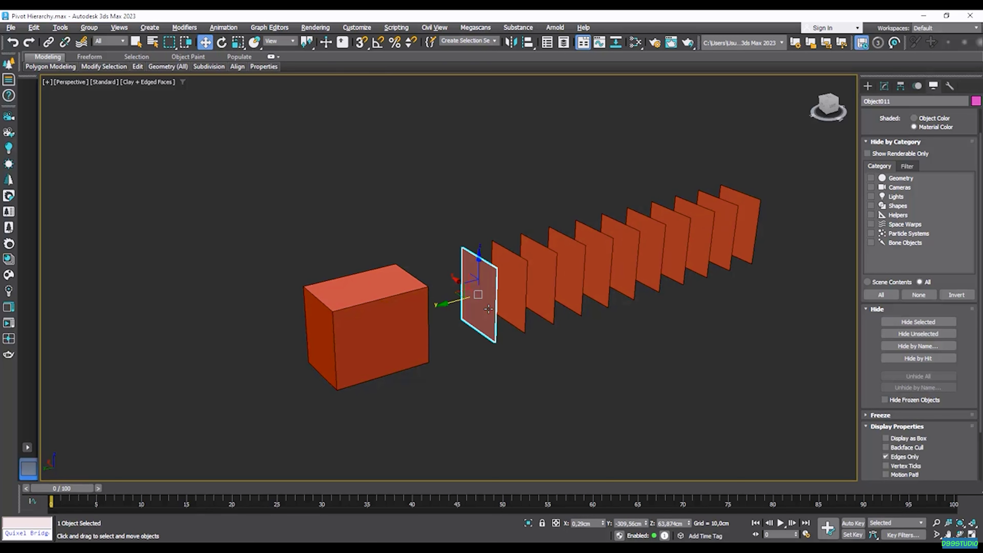
click(510, 350)
middle_drag(511, 348, 551, 342)
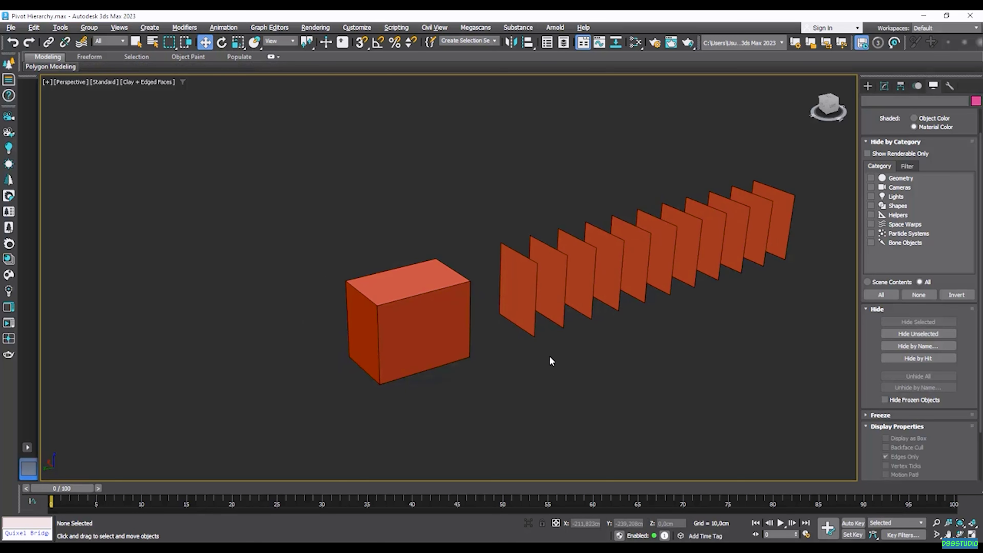
Hide every object except the box, then undo the hiding
click(470, 297)
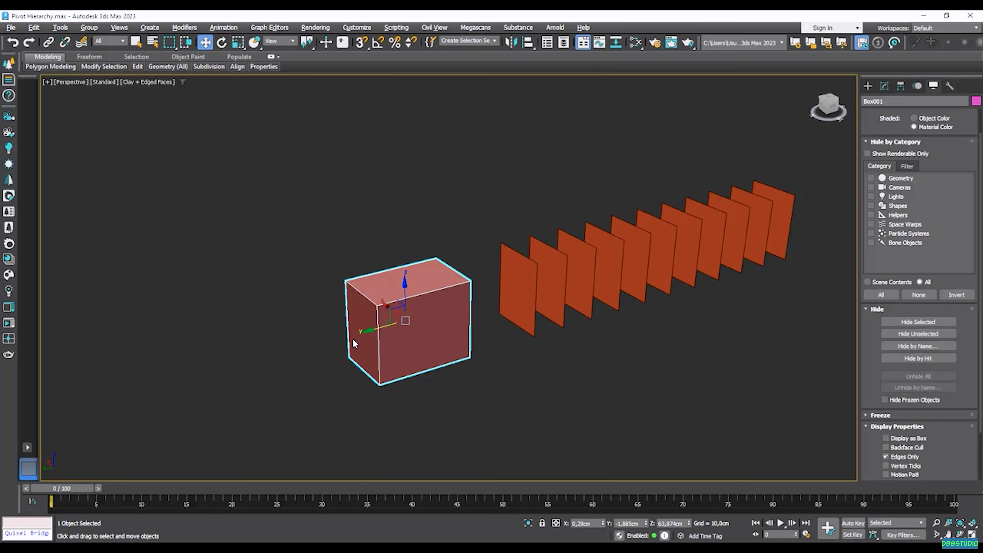
right_click(432, 320)
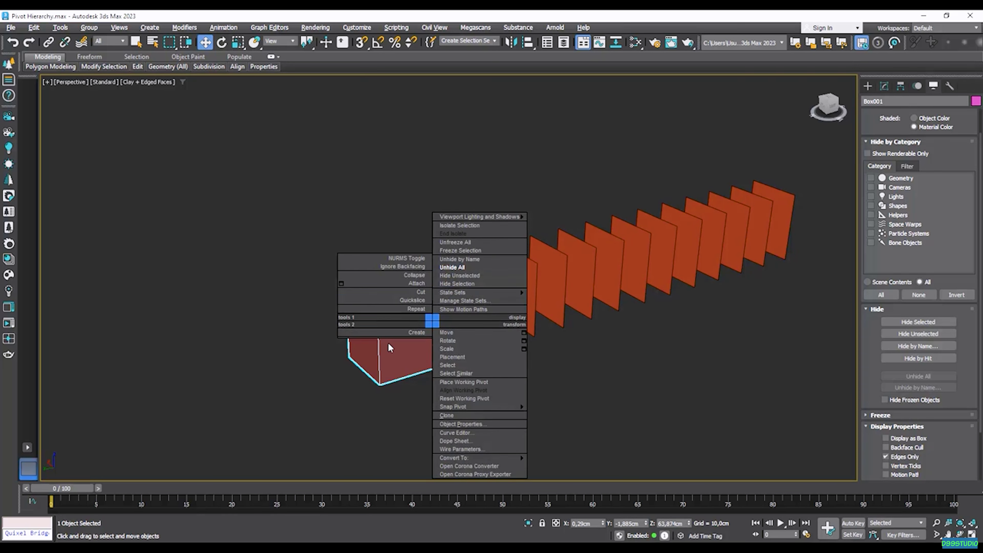
click(473, 275)
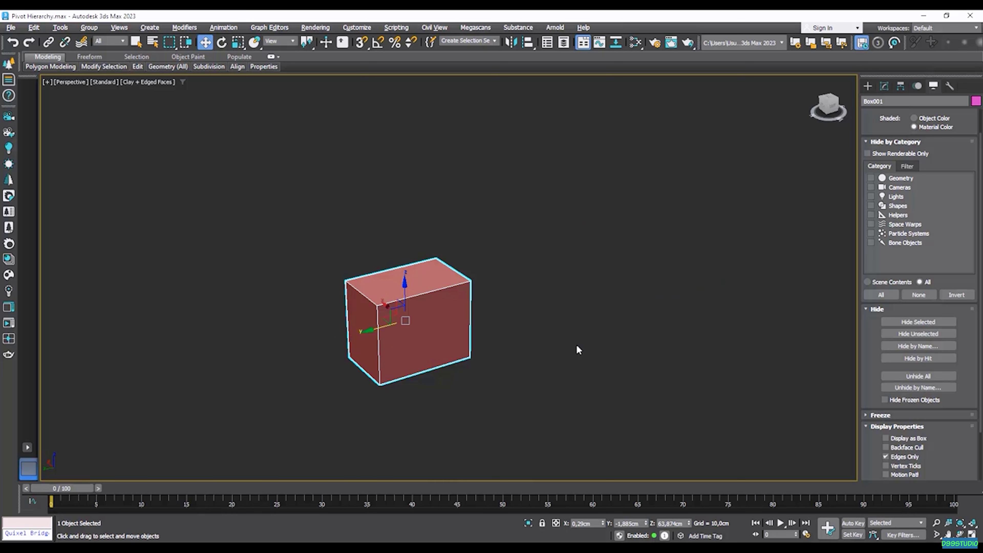
key(ctrl+z)
Select the open border at the box's missing end, cap it, and leave border editing
alt+middle_drag(579, 349, 638, 319)
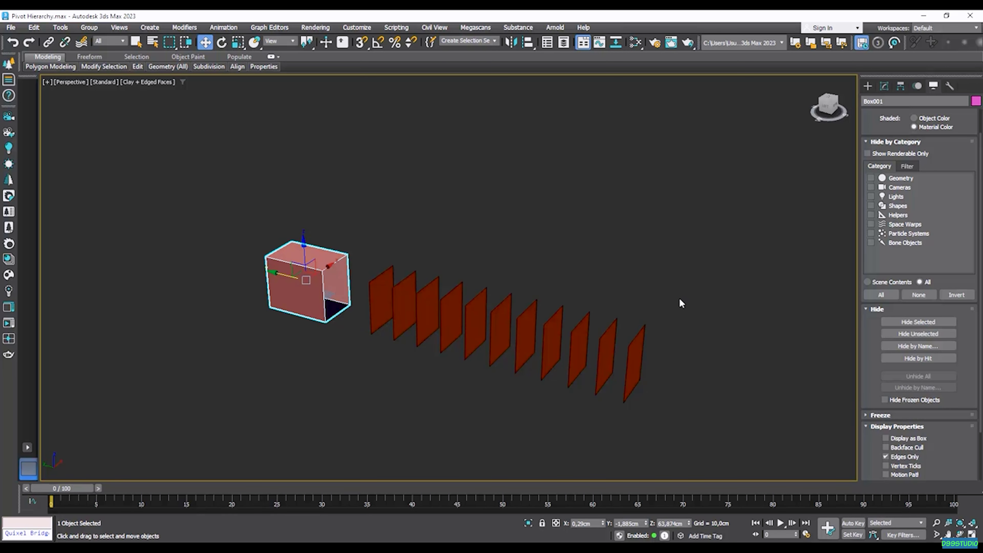
drag(874, 350, 876, 297)
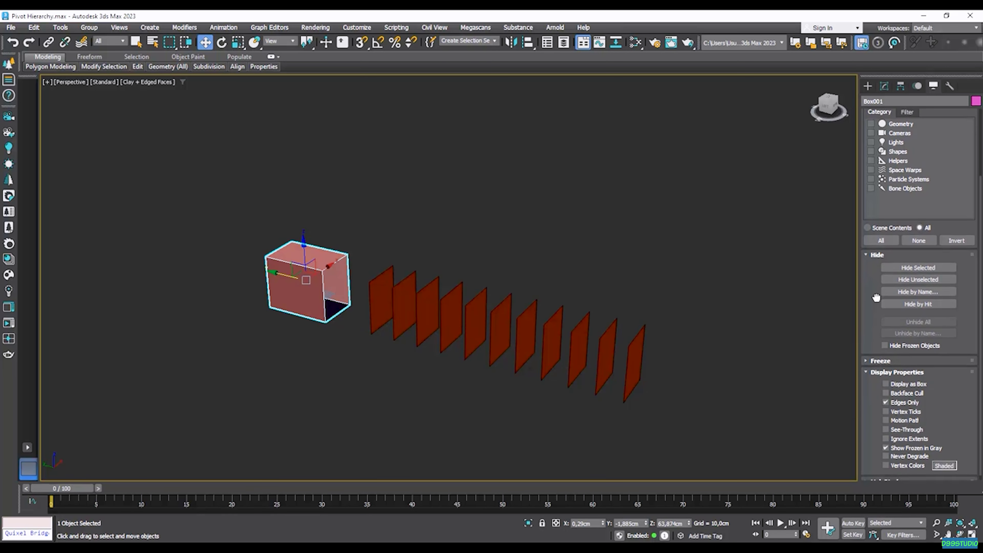
drag(876, 297, 877, 291)
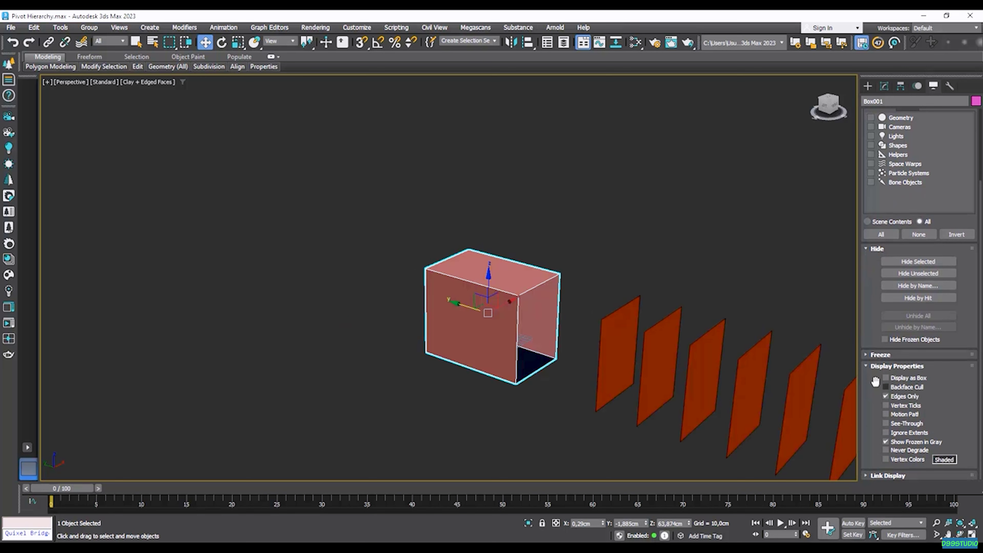
scroll(542, 333, up, 5)
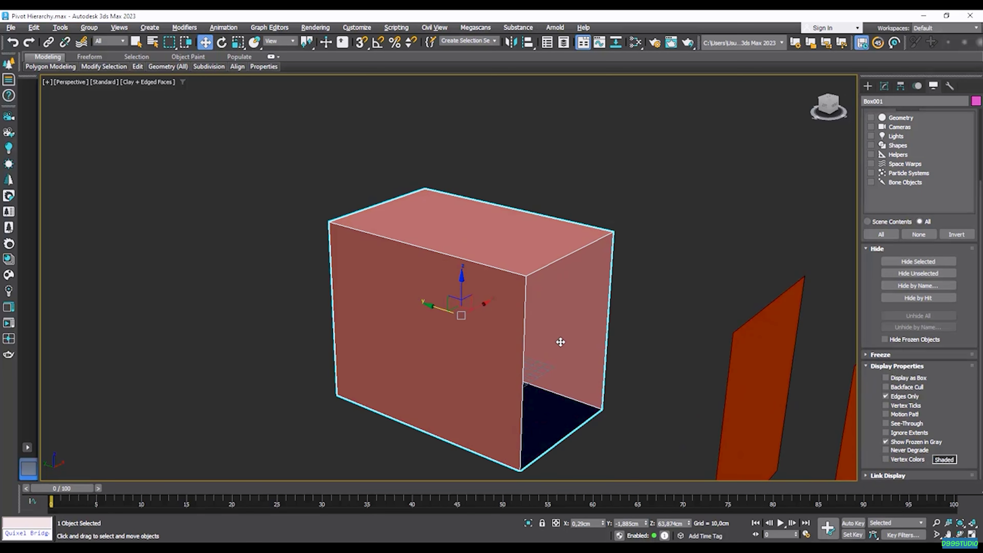
alt+middle_drag(542, 336, 576, 340)
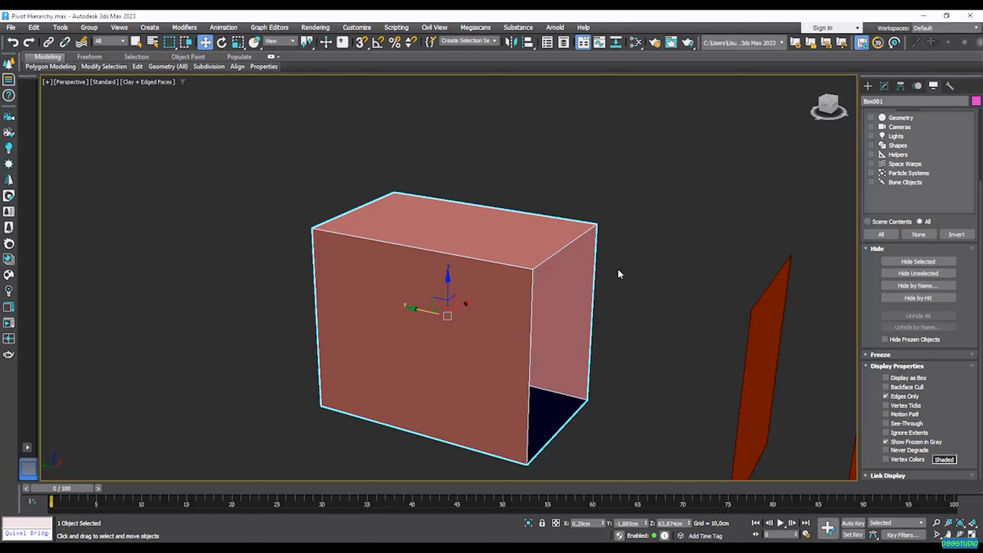
key(3)
click(598, 270)
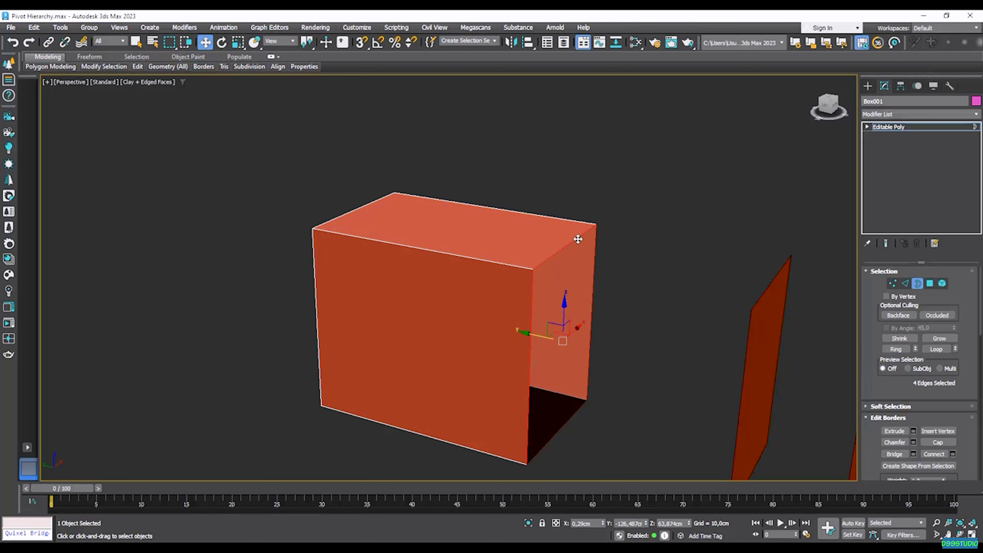
right_click(578, 240)
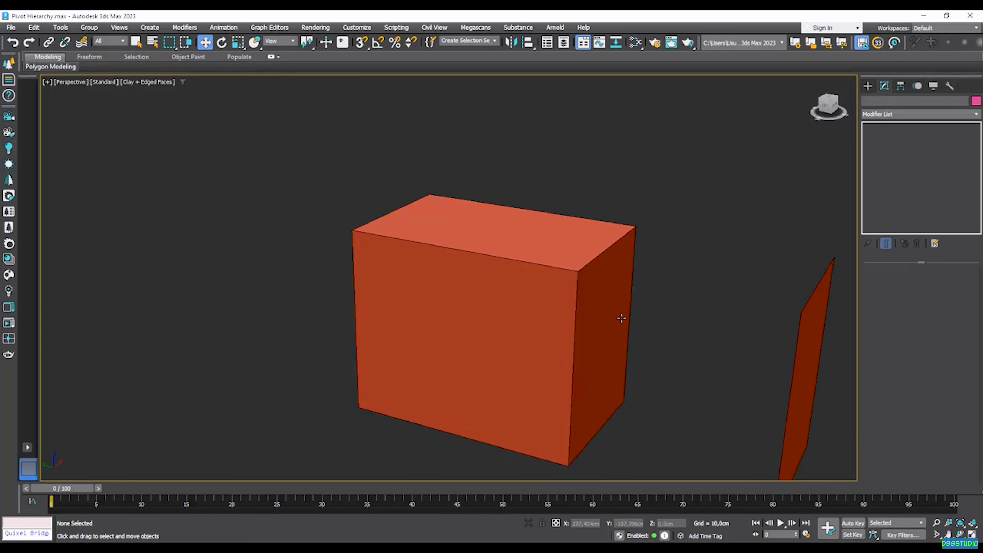
Turn on Backface Cull for the capped box and switch the viewport to wireframe
click(621, 318)
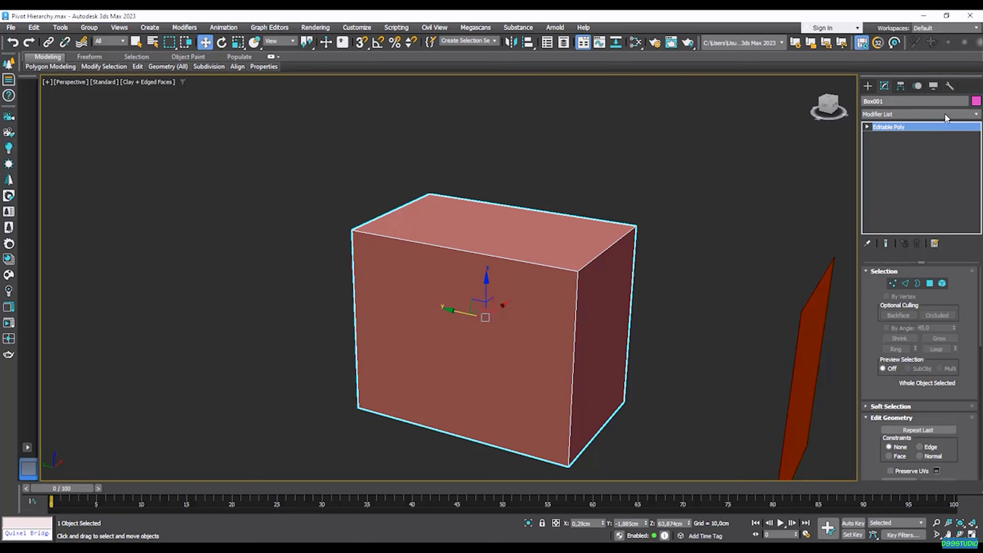
click(934, 86)
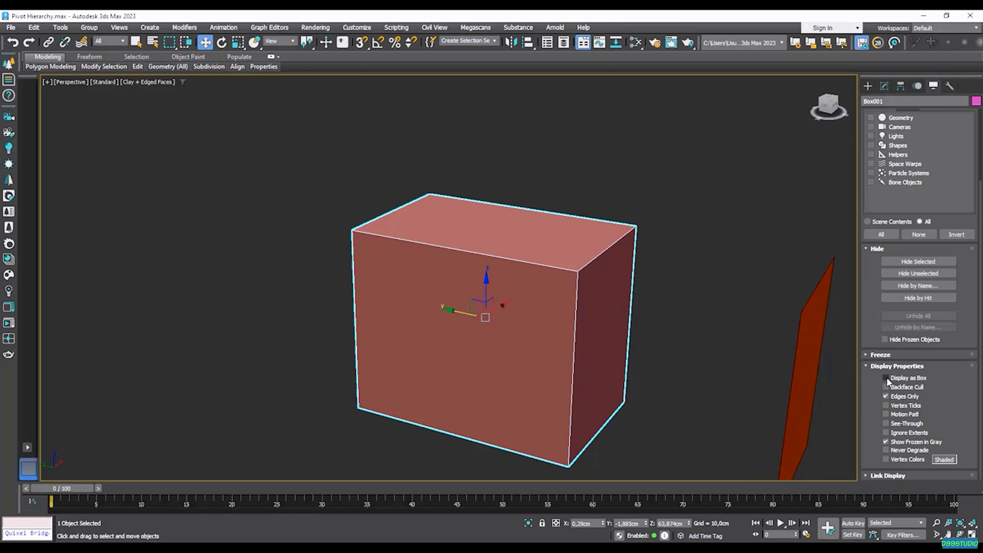
click(886, 388)
alt+middle_drag(830, 389, 621, 355)
key(F3)
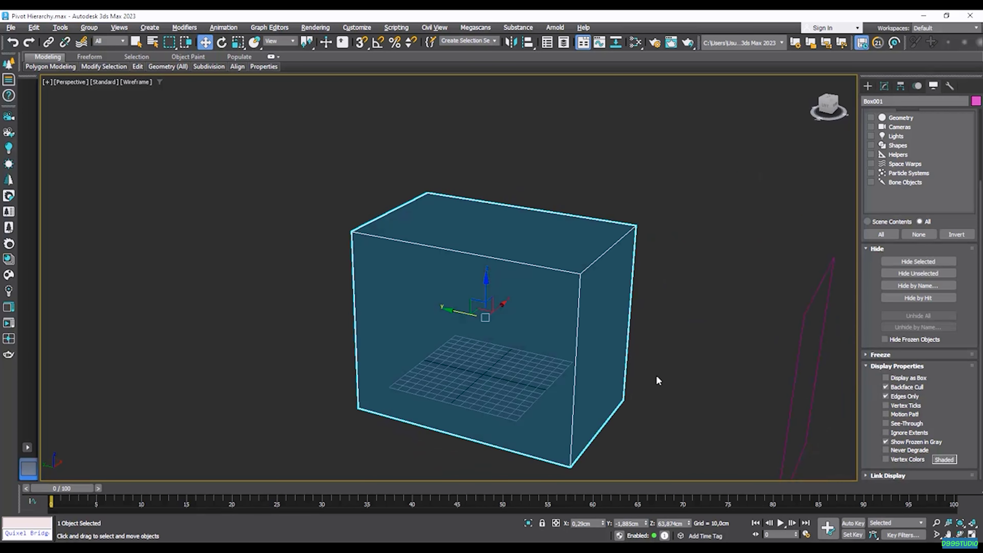
alt+middle_drag(687, 383, 663, 381)
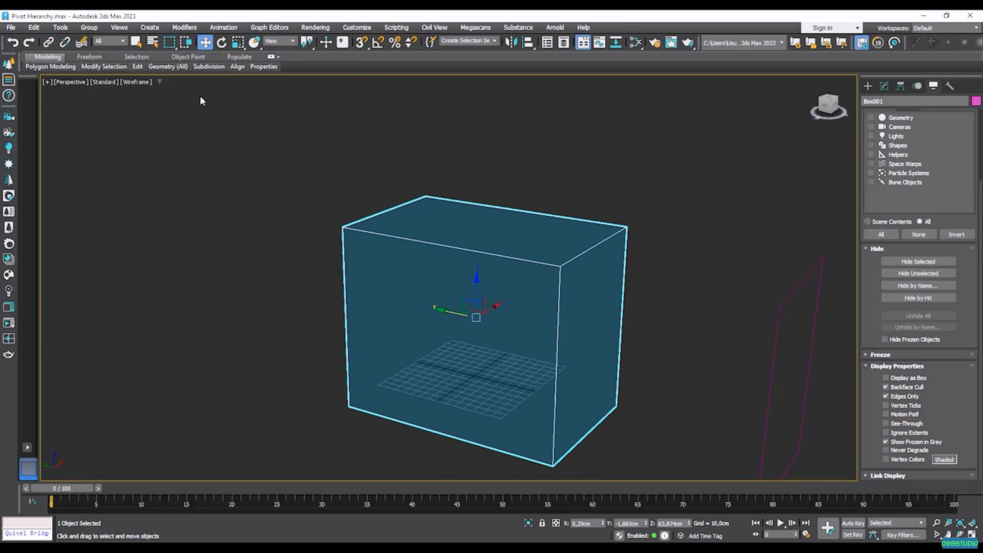
Toggle Backface Cull repeatedly to compare the box's hidden back edges, leaving the option off
click(886, 387)
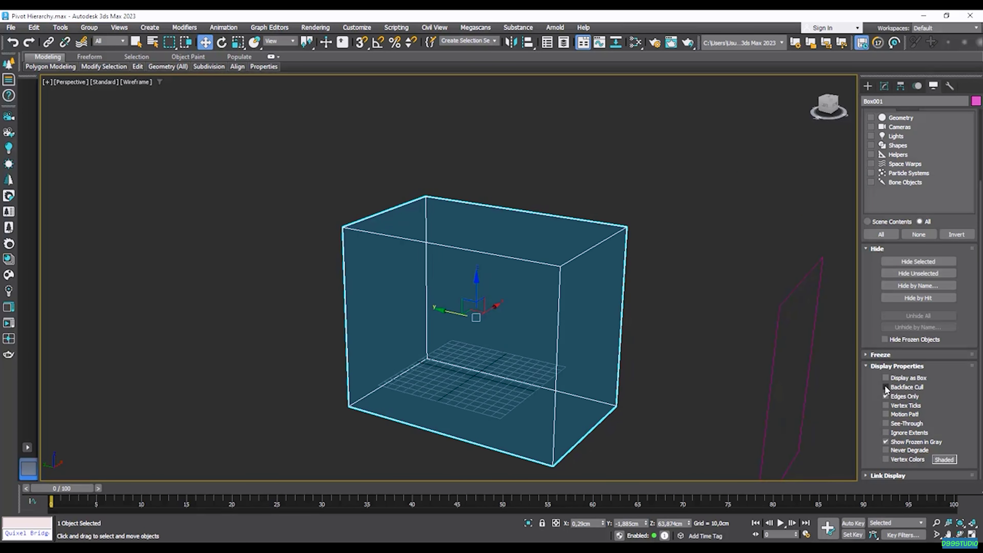
click(886, 396)
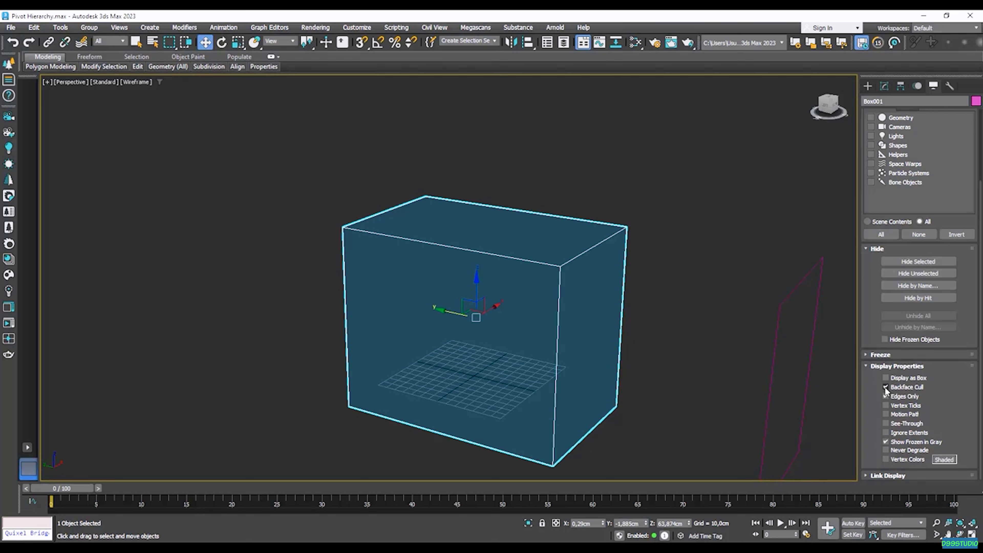
alt+middle_drag(503, 298, 507, 324)
middle_drag(637, 367, 637, 346)
click(886, 387)
click(885, 387)
Switch the viewport to shaded display with edged faces and turn on See-Through for the box
click(134, 82)
click(154, 92)
middle_drag(483, 279, 467, 280)
click(887, 423)
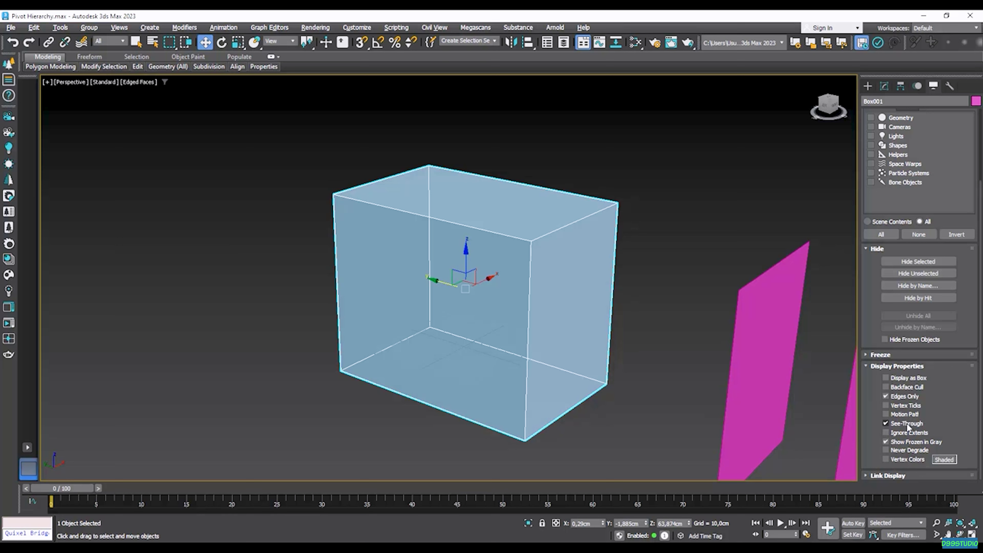
Toggle See-Through on the box repeatedly to compare its solid and transparent display, leaving the option on
key(alt+x)
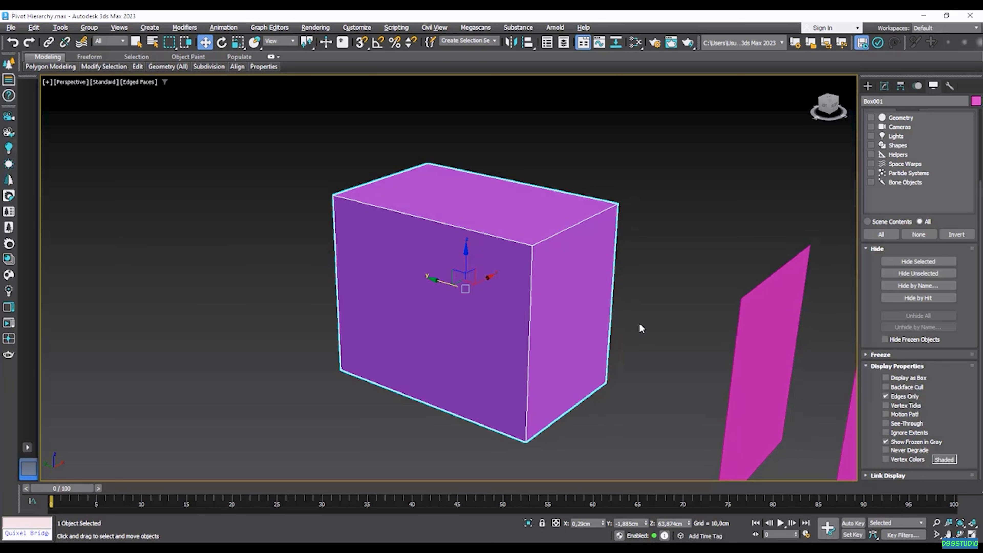
key(alt+x)
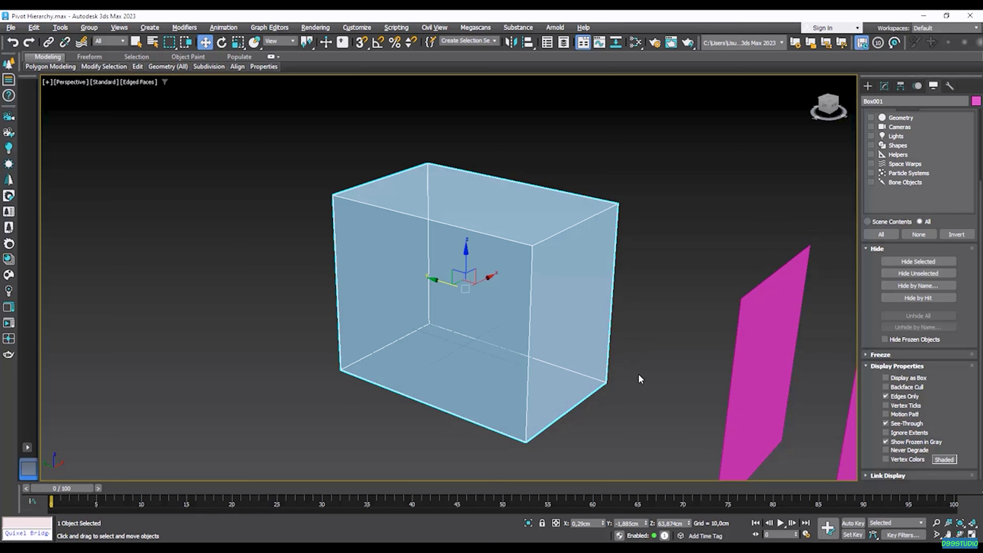
key(alt+x)
key(alt+x)
key(alt+x)
key(alt+x)
mouse_move(459, 342)
alt+middle_down()
mouse_move(423, 325)
mouse_move(451, 340)
mouse_move(441, 338)
alt+middle_up()
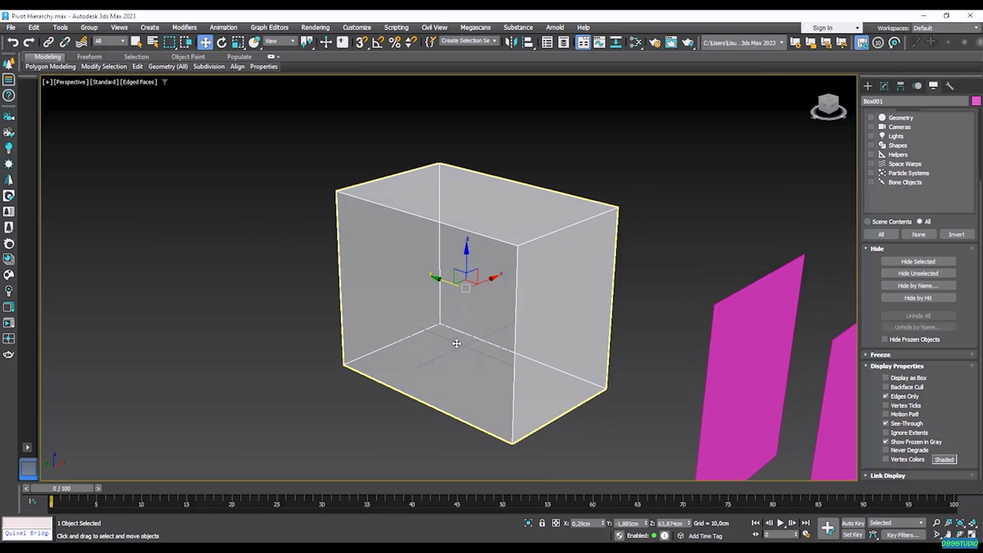
Display the Utilities command panel to examine the available utilities, from Perspective Match to Flight Studio
click(951, 87)
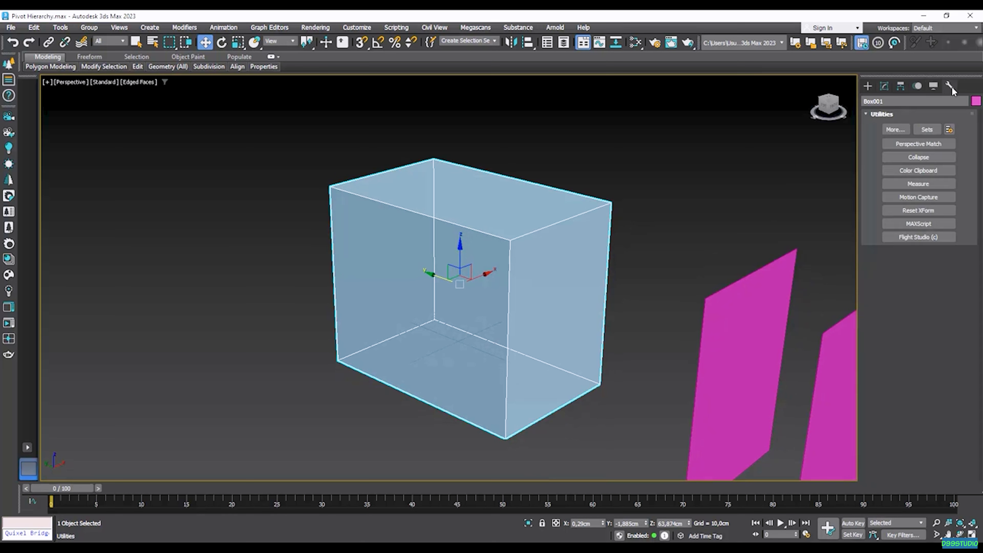
click(928, 143)
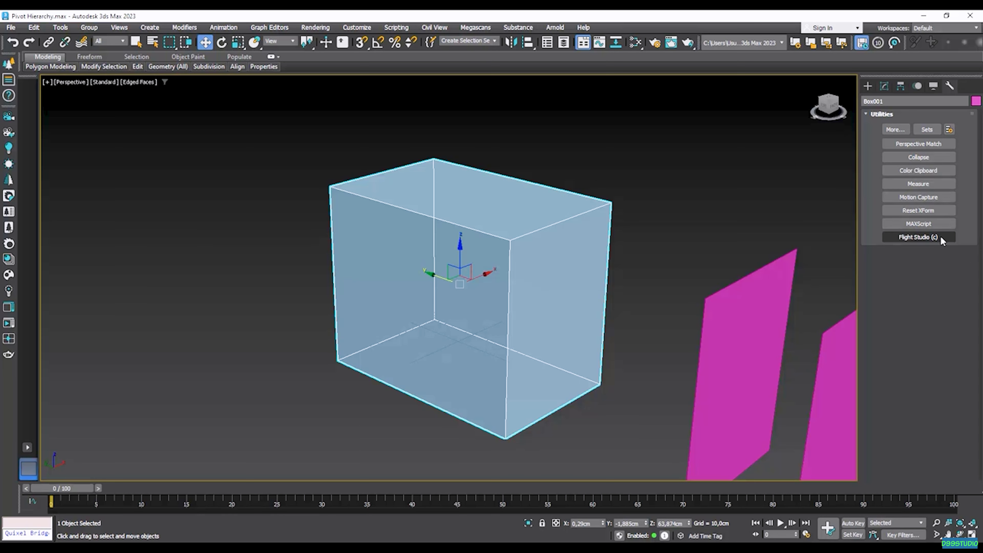
Turn off See-Through for the box so it displays solid beside the row of planes
key(alt+x)
scroll(586, 212, down, 6)
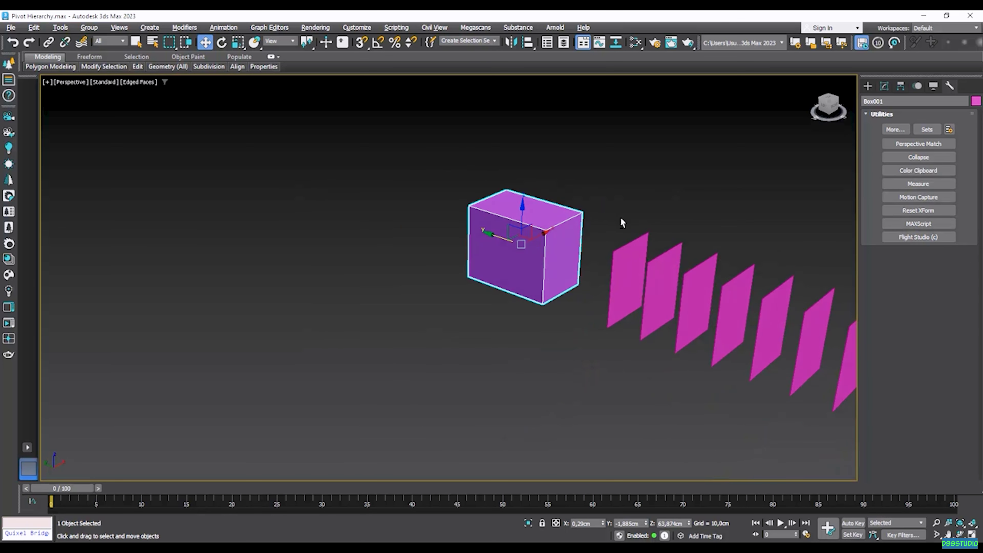